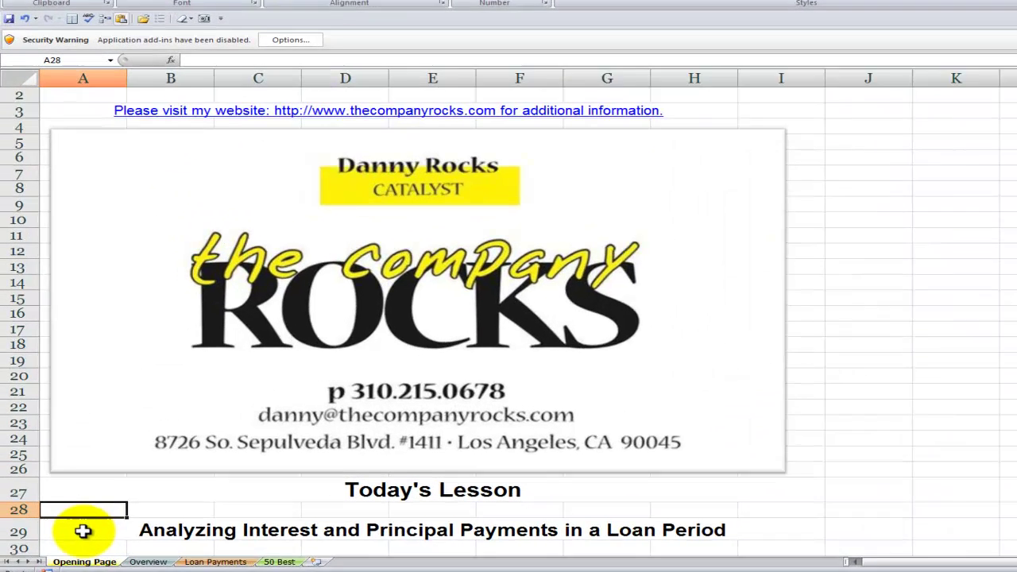
# Step: Examine the Overview sheet's diagram of the PMT, IPMT, PPMT, CUMIPMT and CUMPRINC loan functions
pyautogui.click(60, 483)
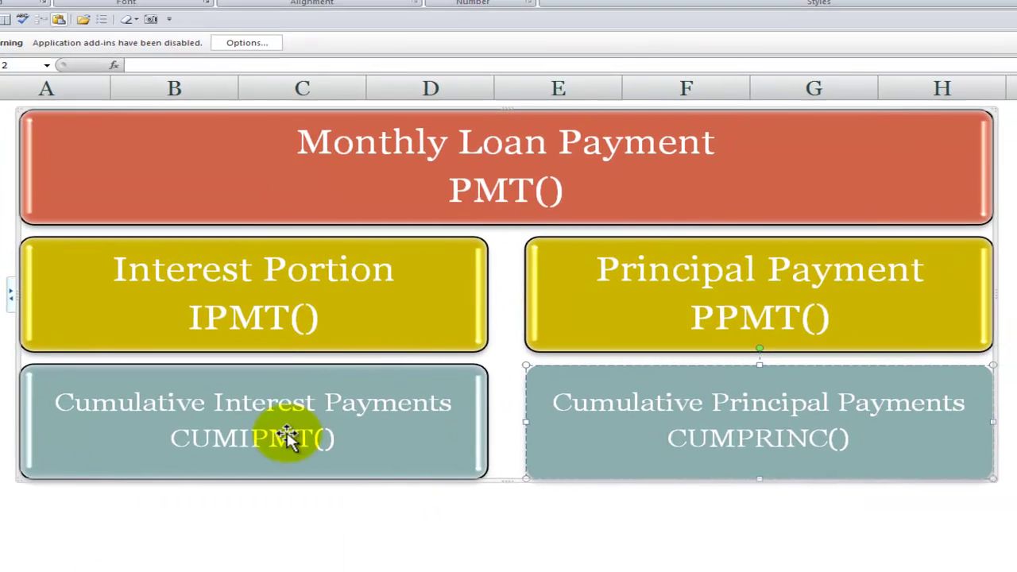
pyautogui.click(452, 190)
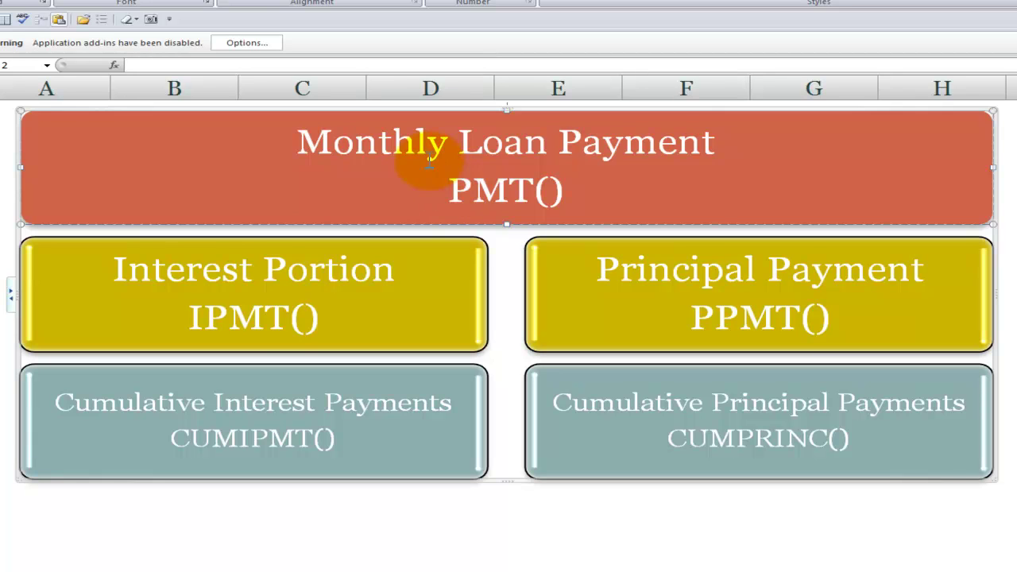
pyautogui.click(193, 315)
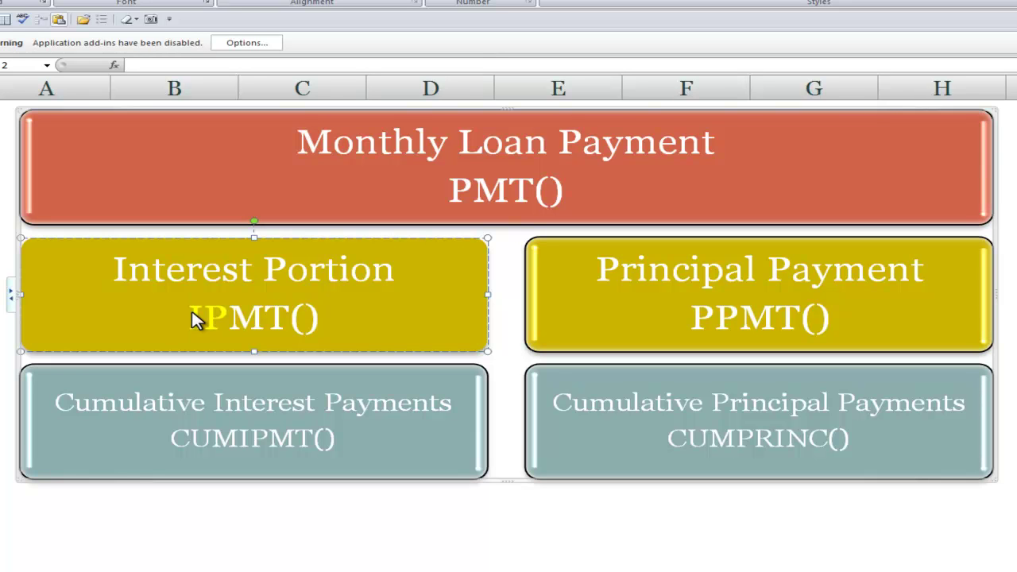
pyautogui.click(696, 325)
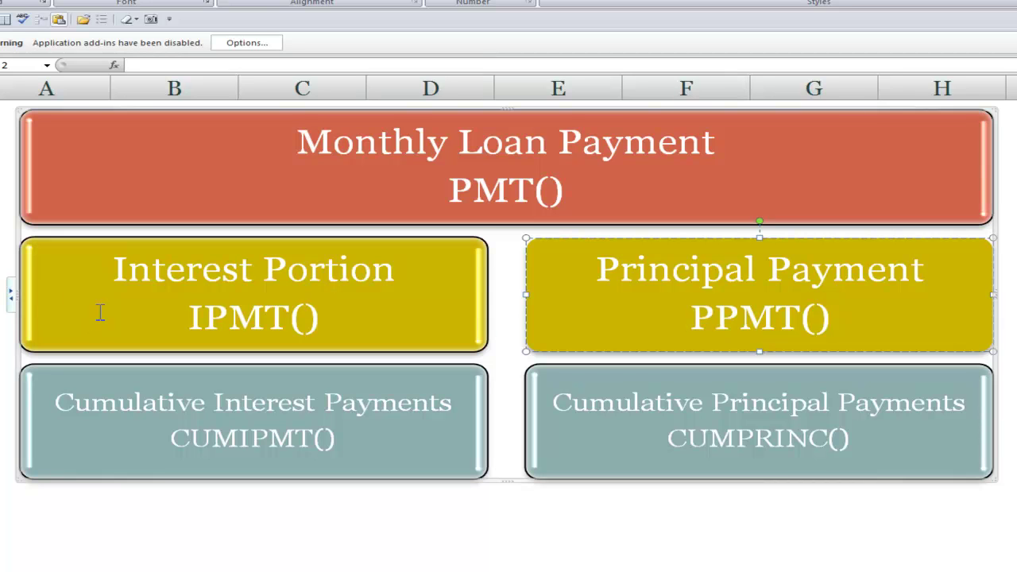
pyautogui.click(189, 321)
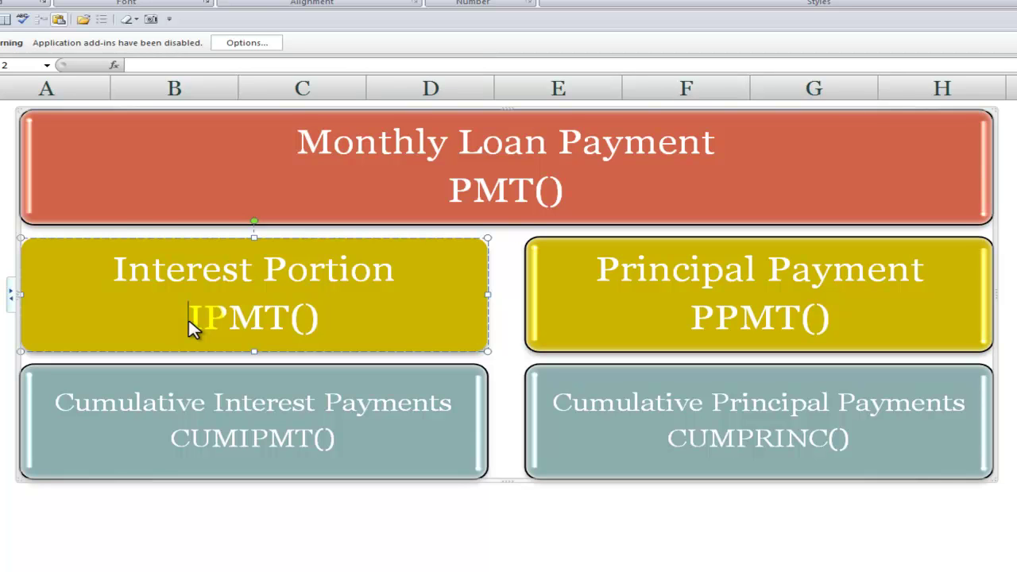
pyautogui.click(171, 439)
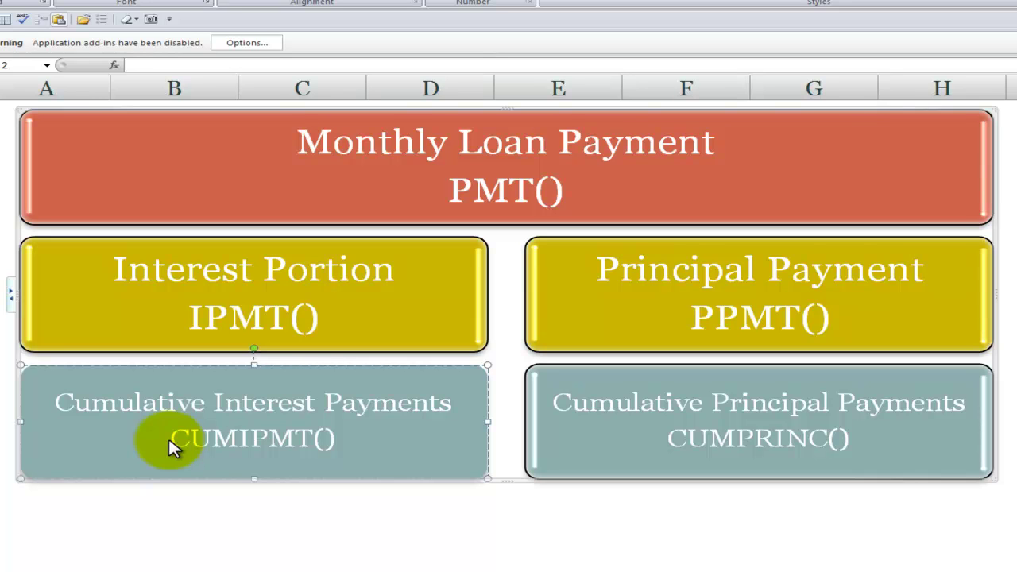
pyautogui.click(670, 439)
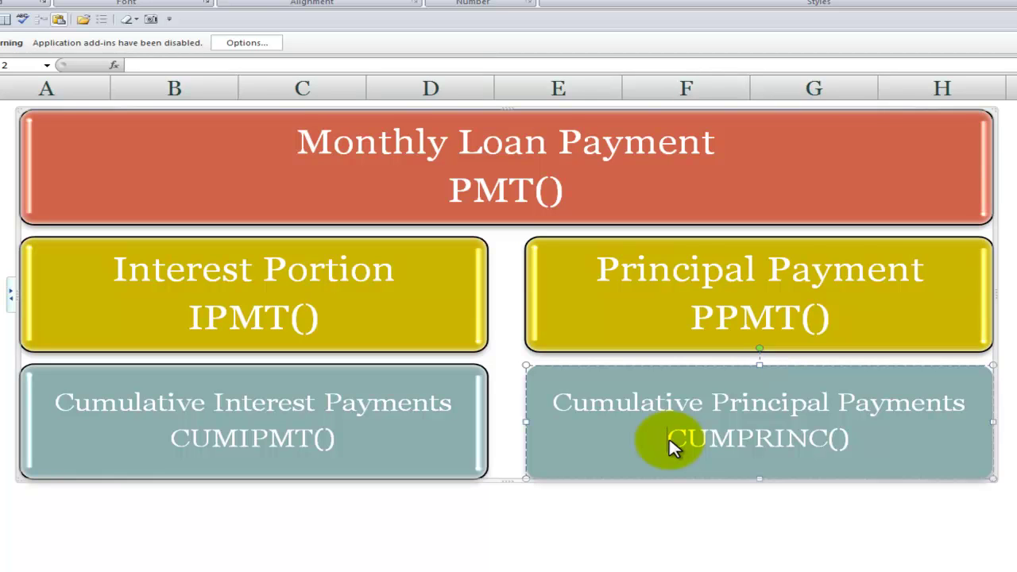
pyautogui.click(670, 443)
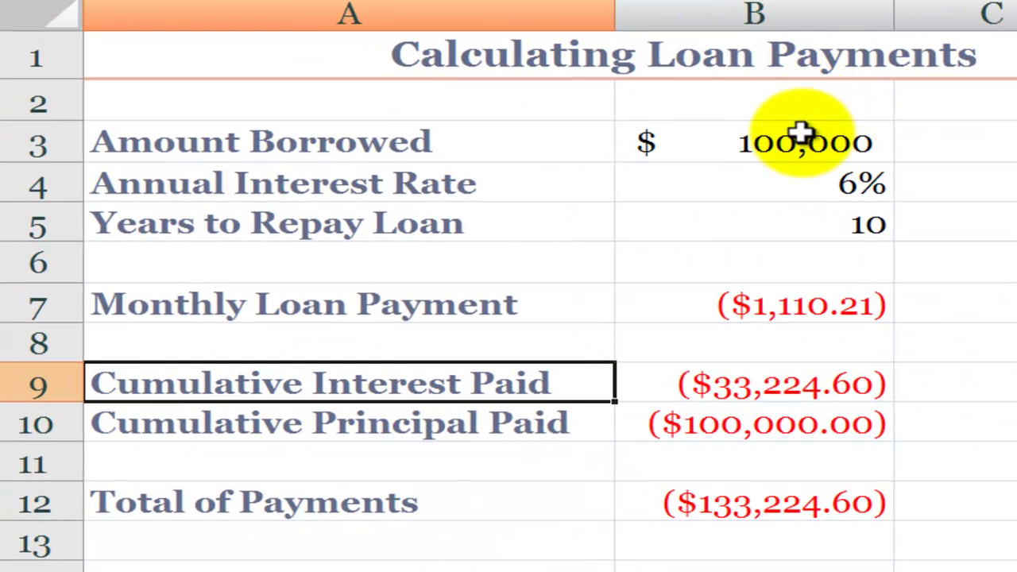
# Step: Review the amount borrowed, annual interest rate, years to repay and monthly payment cells on the loan payments sheet
pyautogui.click(801, 135)
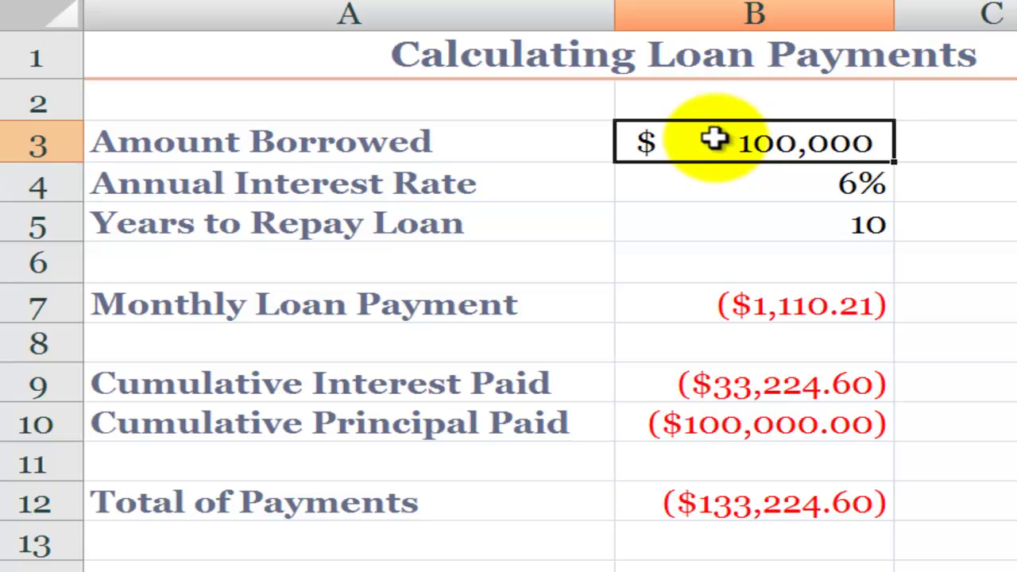
pyautogui.click(748, 183)
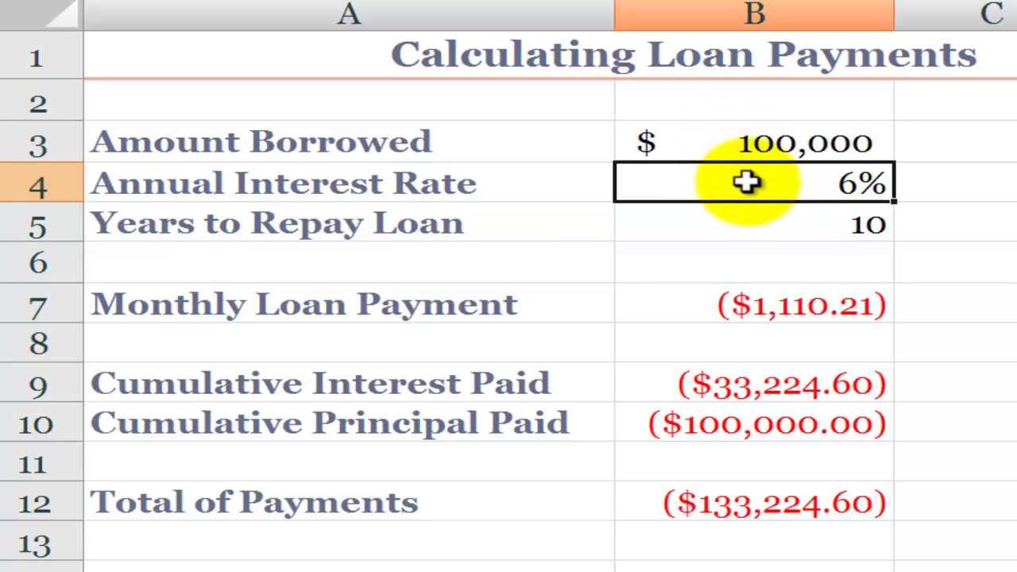
pyautogui.click(530, 189)
pyautogui.click(748, 187)
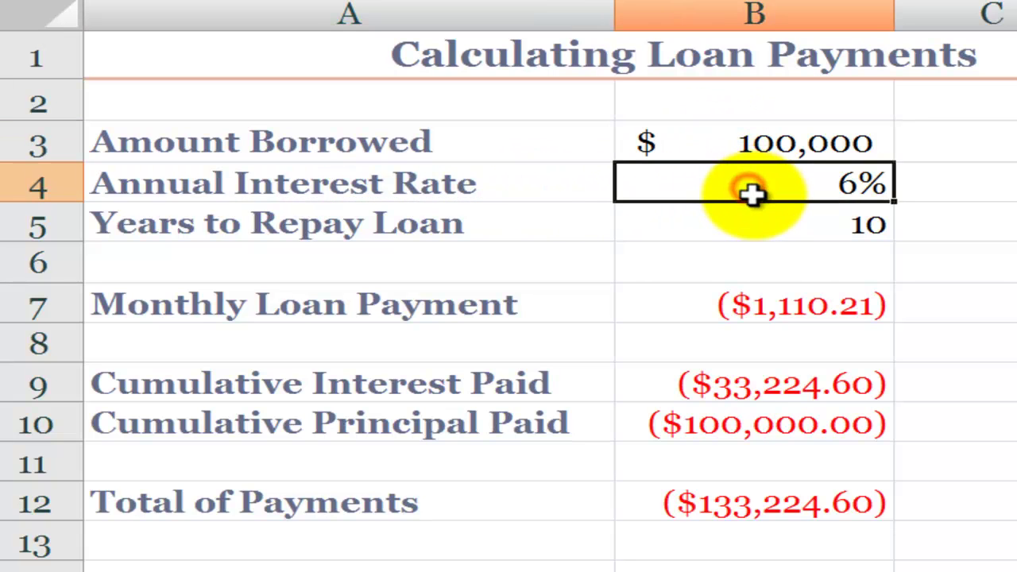
pyautogui.click(518, 187)
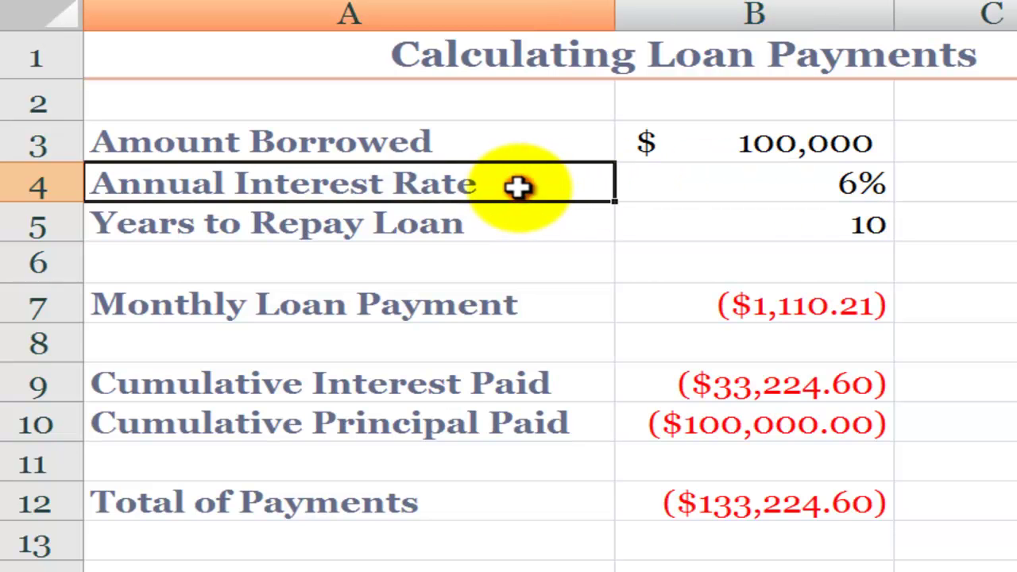
pyautogui.click(531, 213)
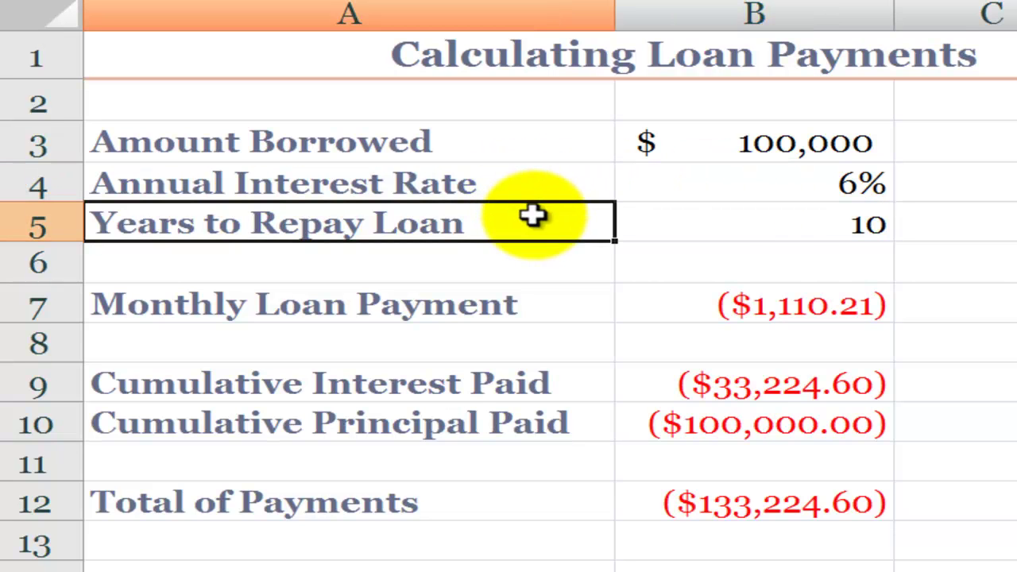
pyautogui.click(774, 227)
pyautogui.click(725, 308)
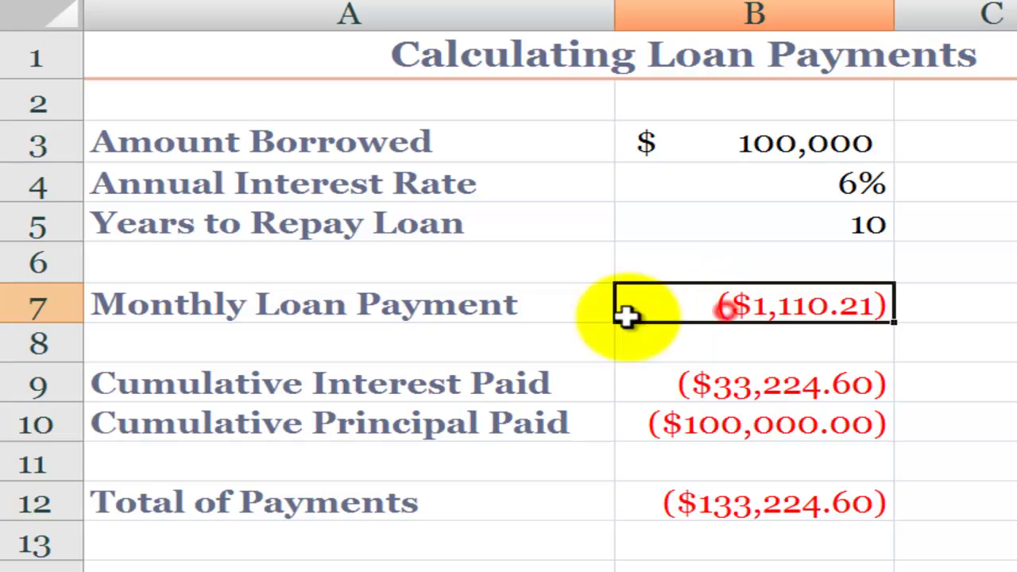
pyautogui.click(273, 306)
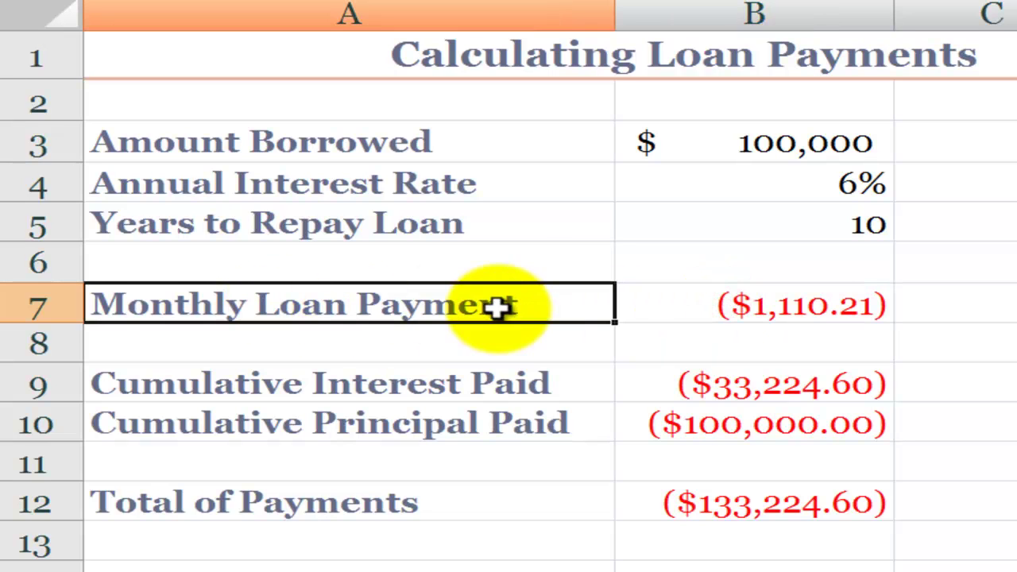
# Step: Inspect the Rate, Nper, Pv, Fv and Type arguments of the monthly payment's PMT function in B7, leaving them unedited
pyautogui.click(717, 304)
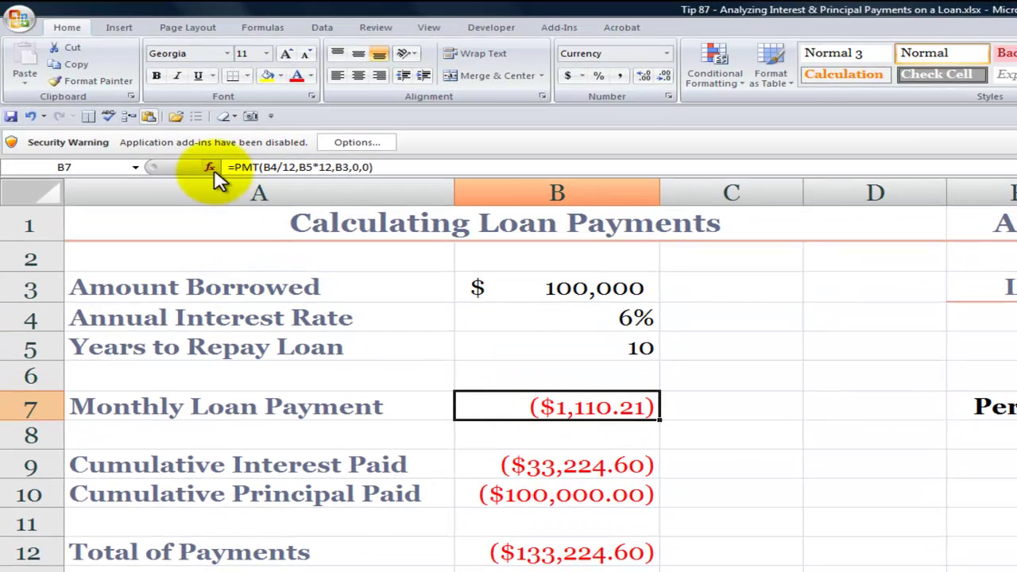
pyautogui.click(210, 162)
pyautogui.moveTo(751, 455); pyautogui.dragTo(922, 269)
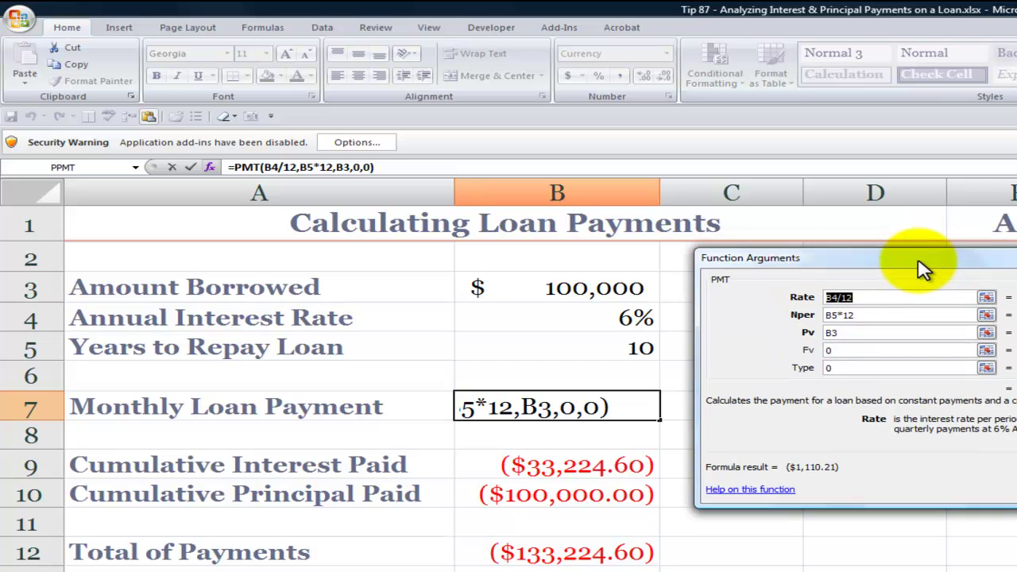
pyautogui.click(855, 297)
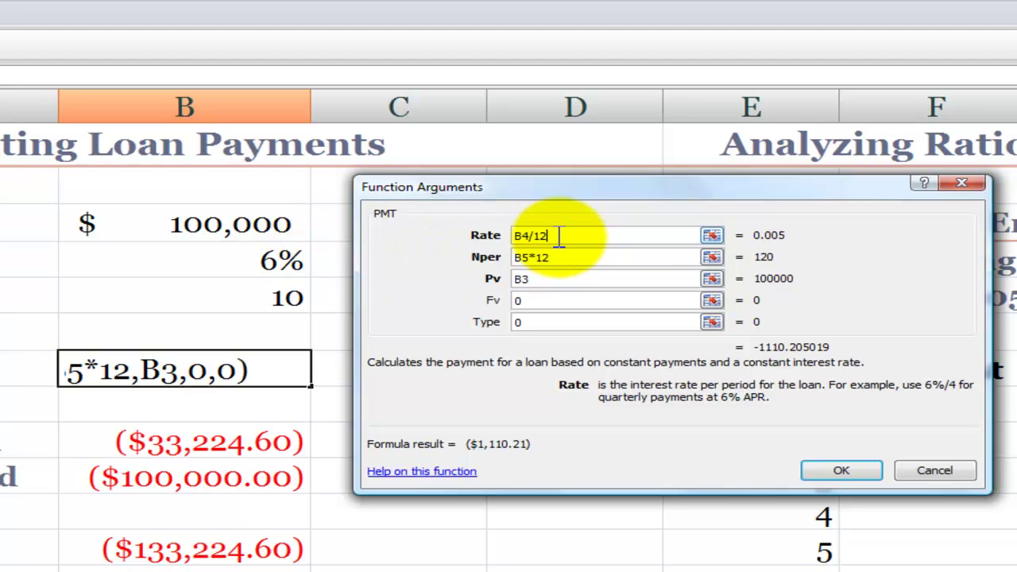
pyautogui.click(586, 259)
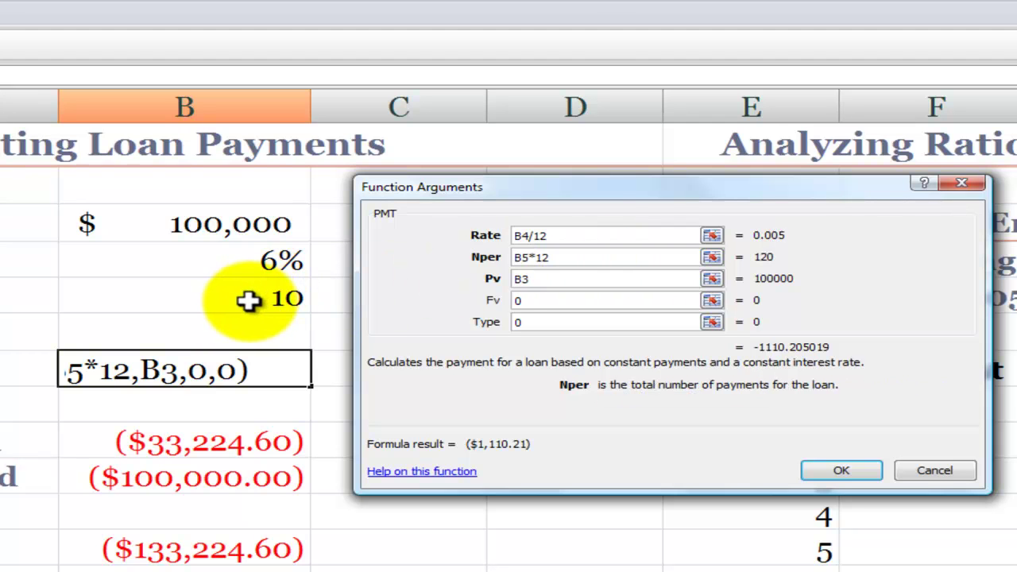
pyautogui.click(543, 278)
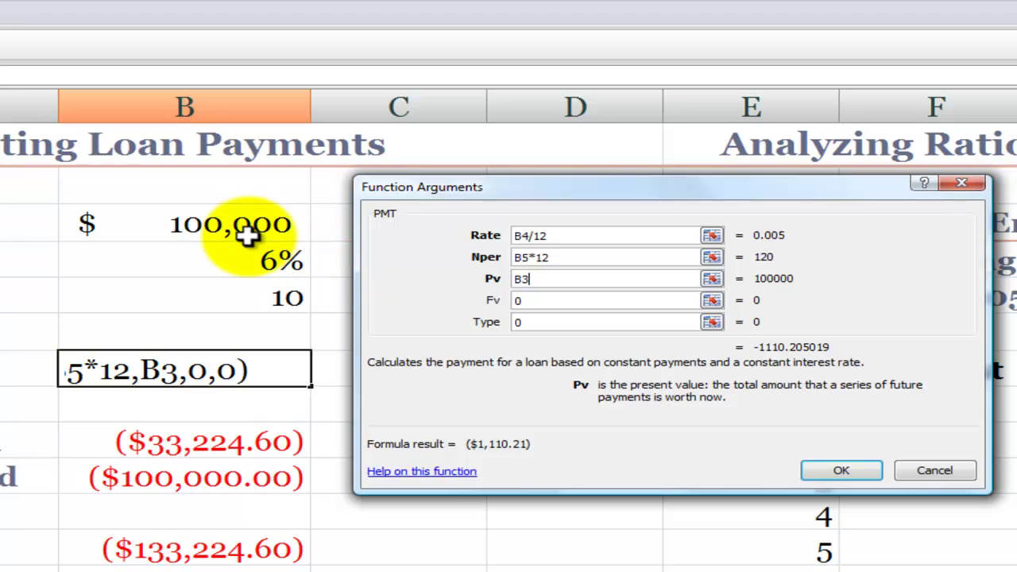
pyautogui.click(542, 302)
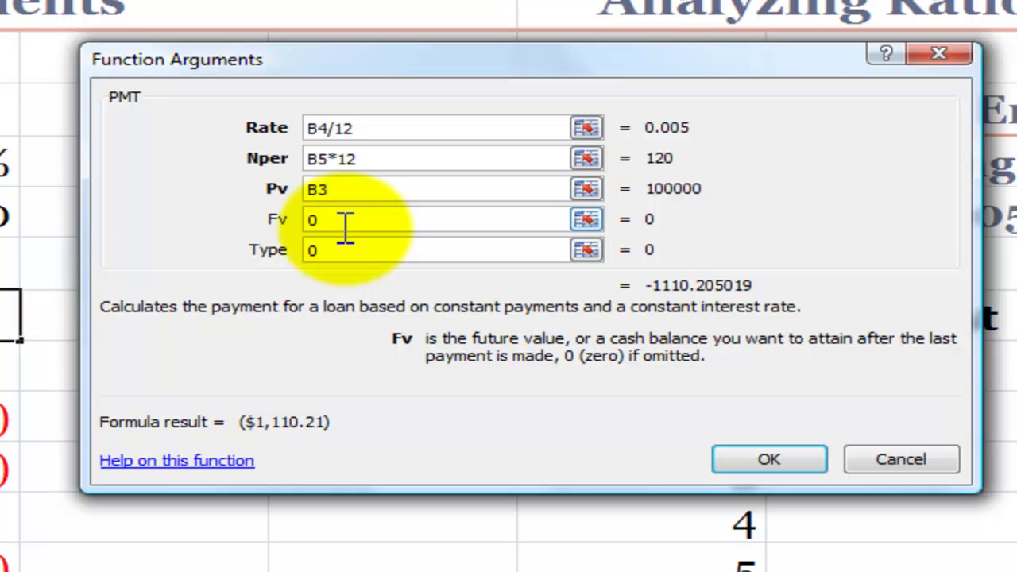
pyautogui.click(337, 251)
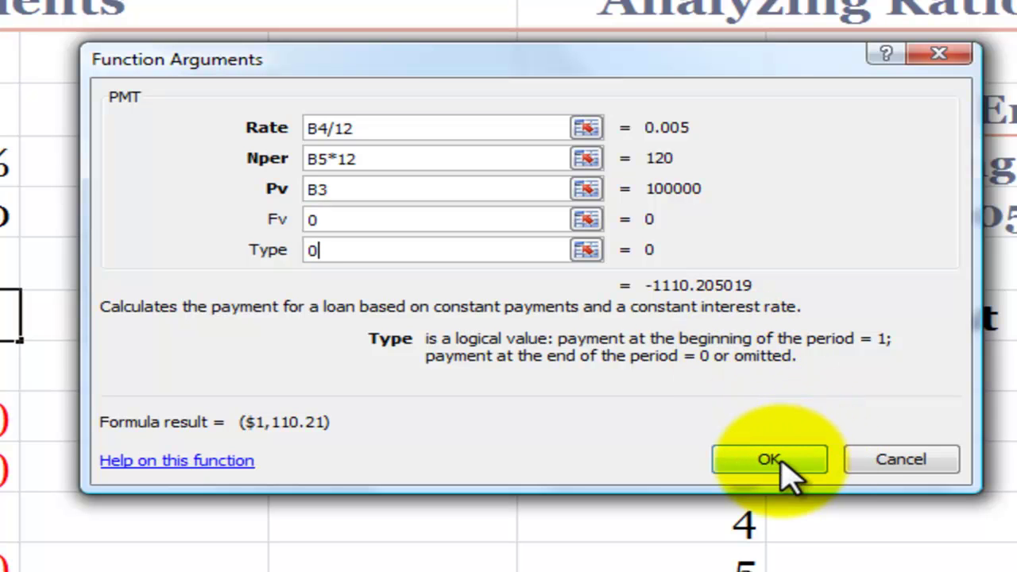
pyautogui.click(871, 463)
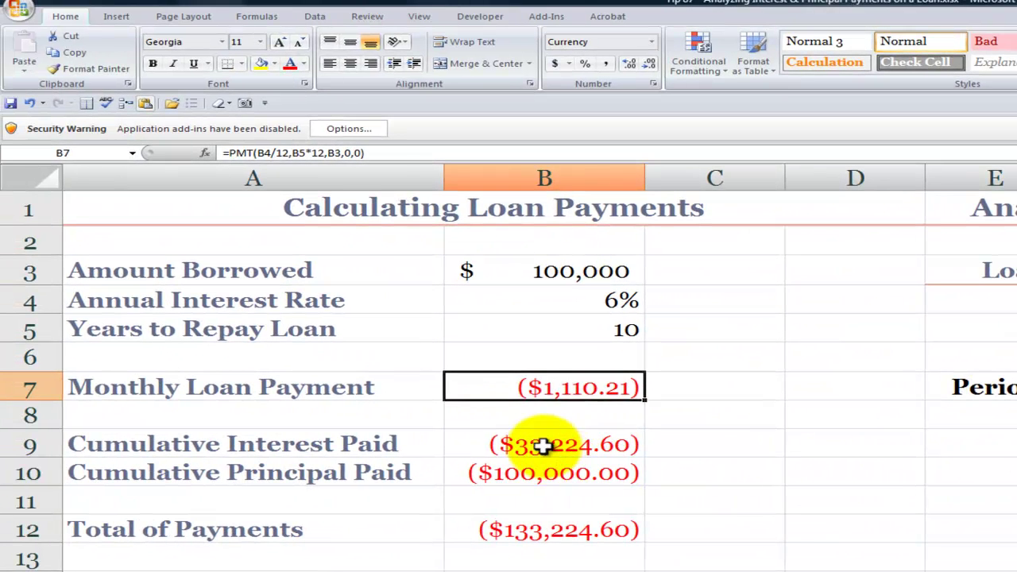
# Step: Review the Cumulative Interest Paid formula in B9 together with the loan's repayment years in B5
pyautogui.click(543, 445)
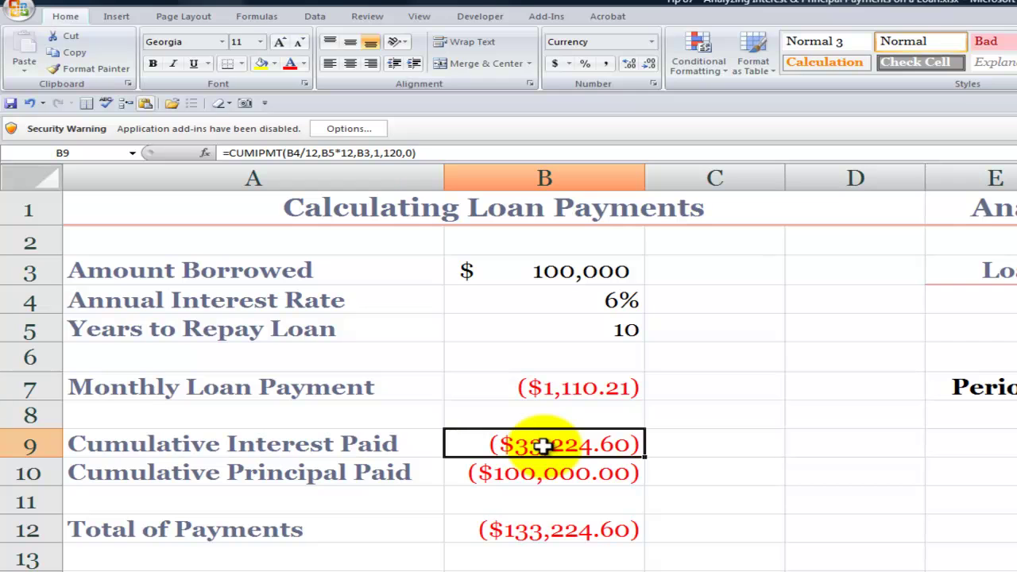
pyautogui.click(333, 441)
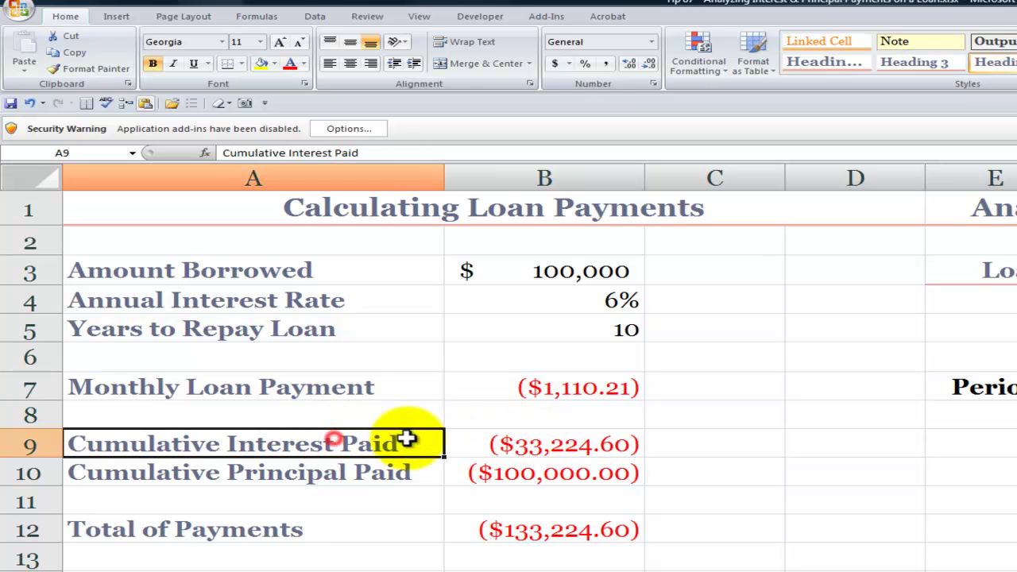
pyautogui.click(488, 443)
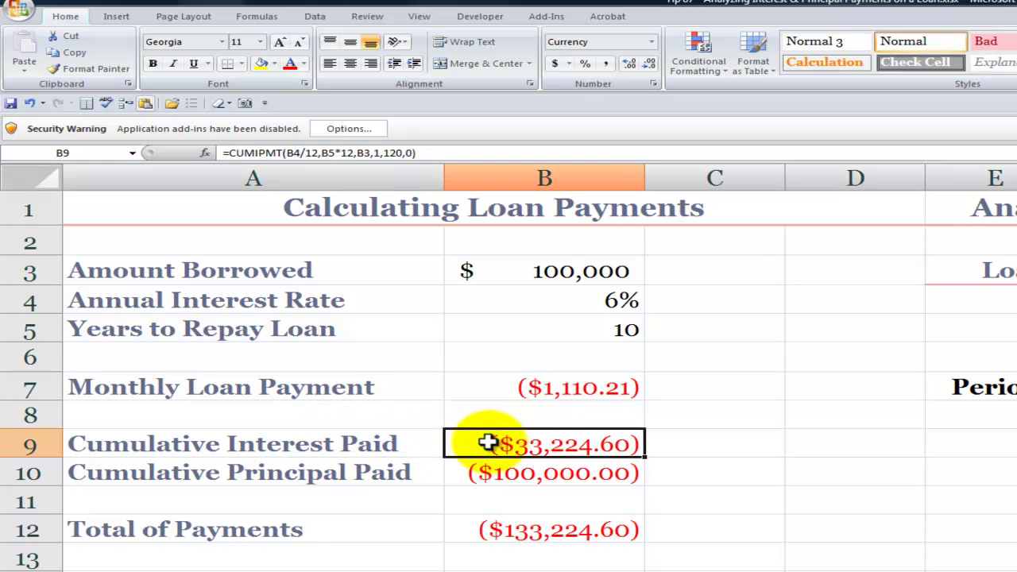
pyautogui.click(545, 328)
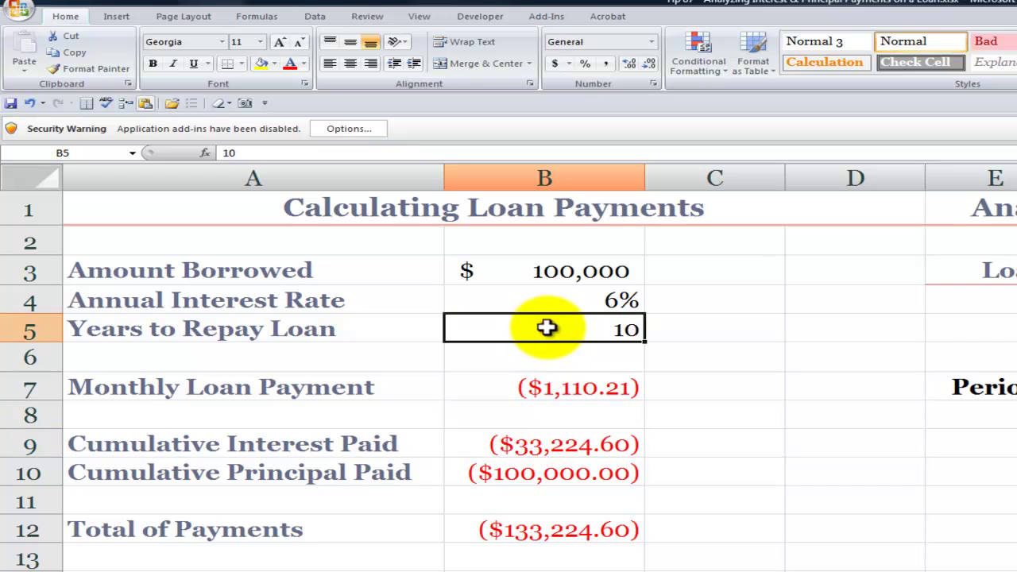
pyautogui.click(463, 444)
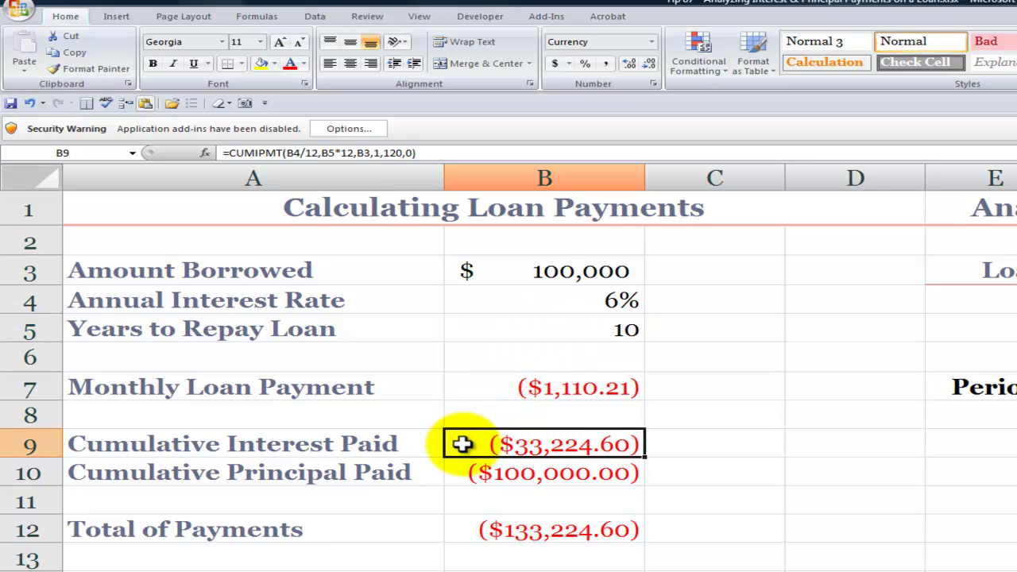
# Step: Examine the nper, start_period, end_period and type arguments inside the CUMIPMT formula in B9 without altering the formula
pyautogui.doubleClick(462, 444)
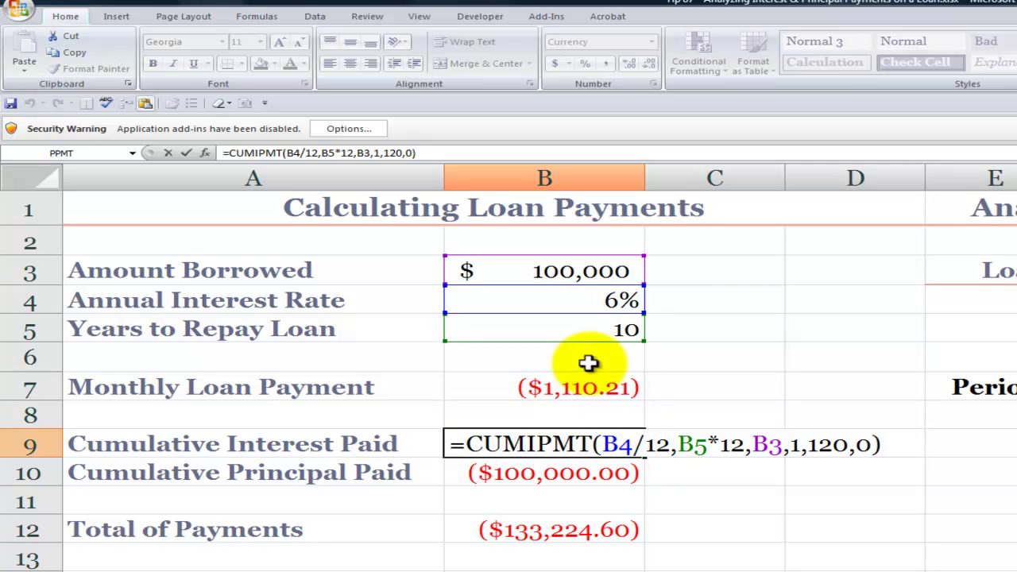
pyautogui.click(693, 445)
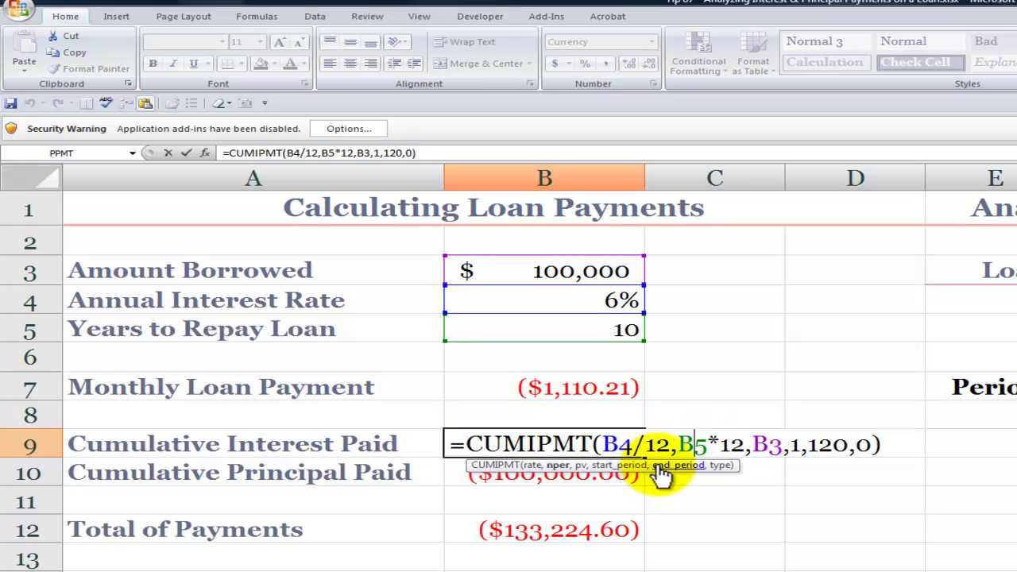
pyautogui.click(618, 465)
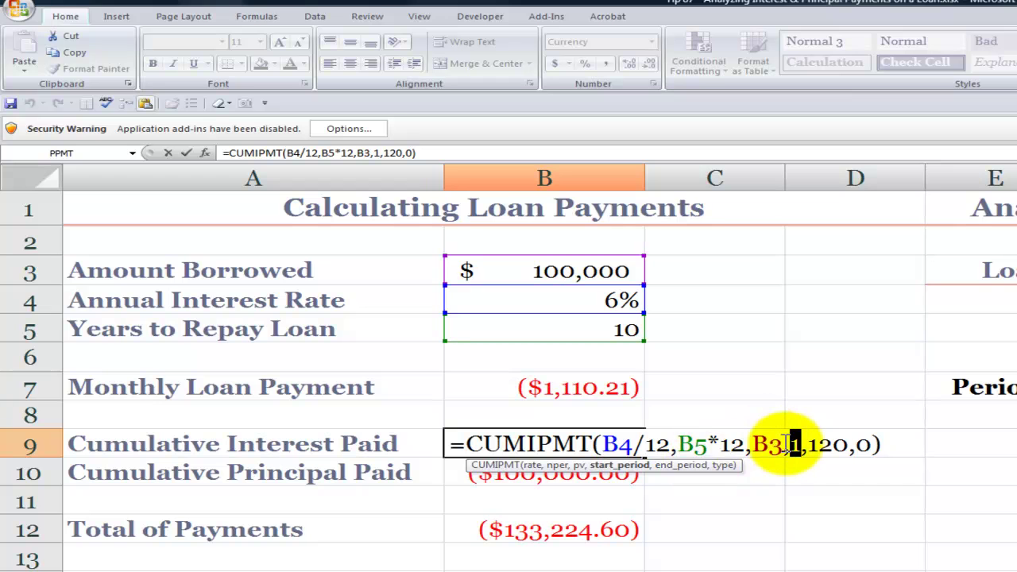
pyautogui.click(679, 465)
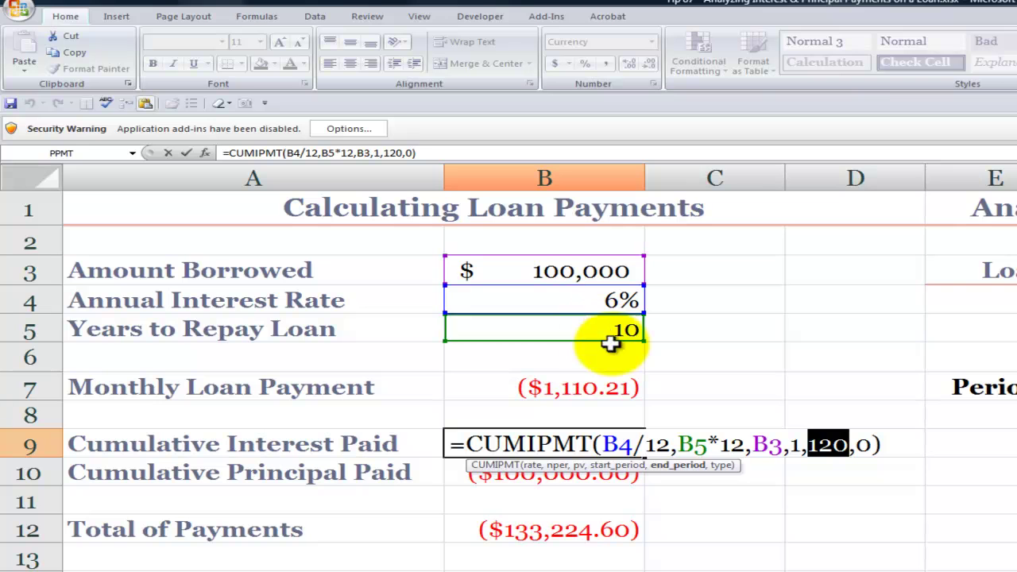
pyautogui.click(719, 466)
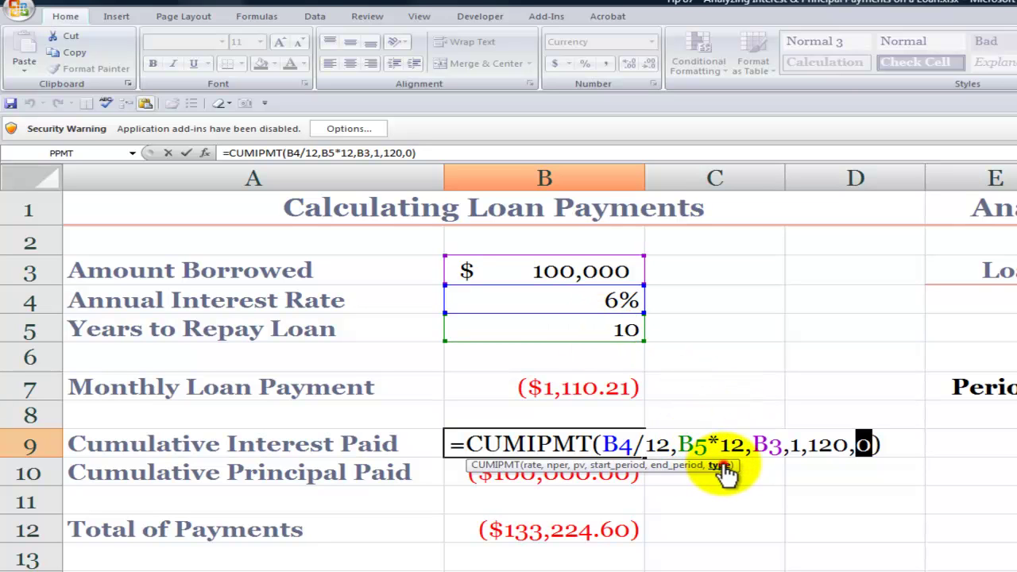
pyautogui.click(185, 153)
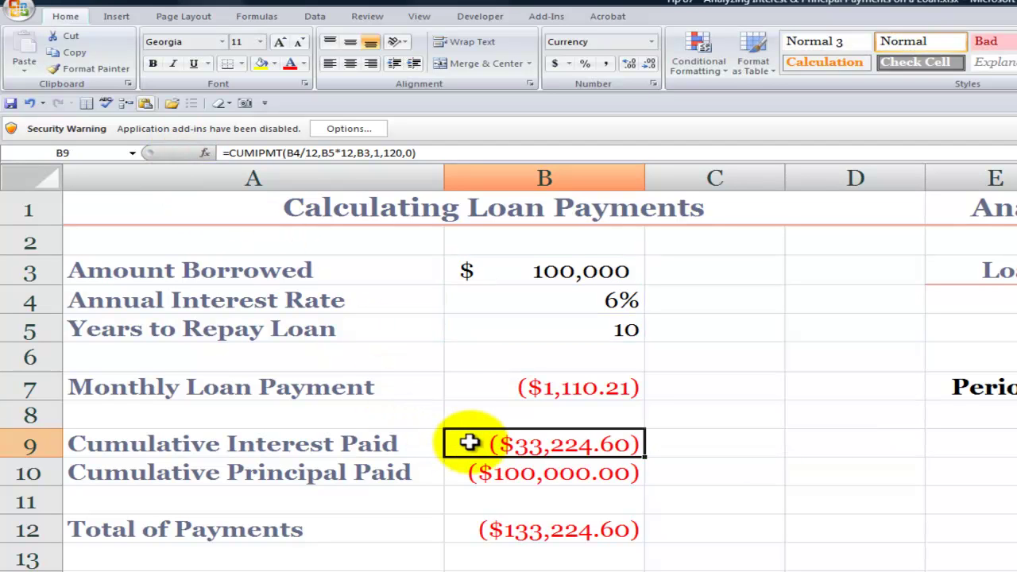
# Step: Review the Cumulative Principal Paid formula in B10 and the Total of Payments formula in B12
pyautogui.click(537, 473)
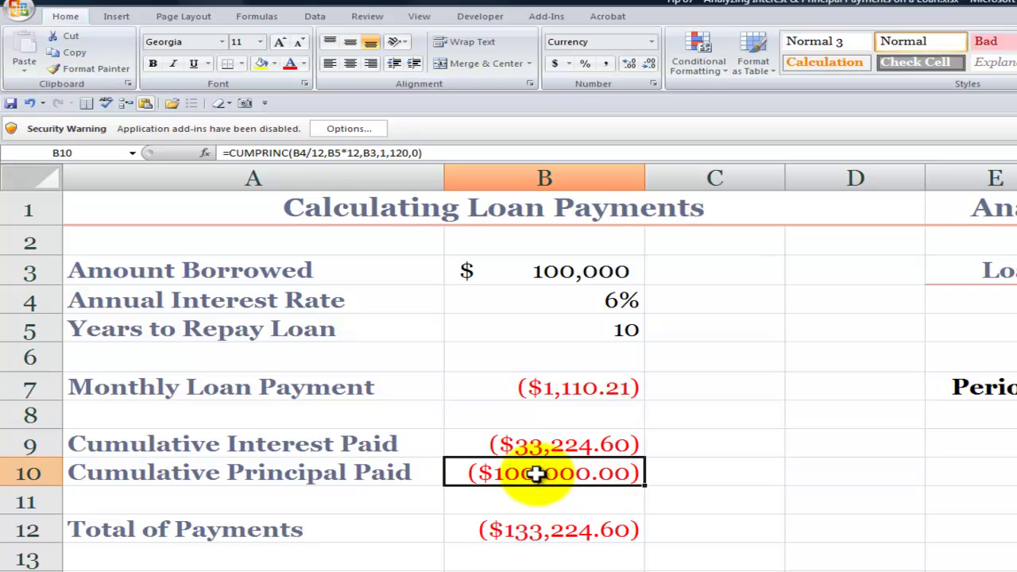
pyautogui.click(515, 536)
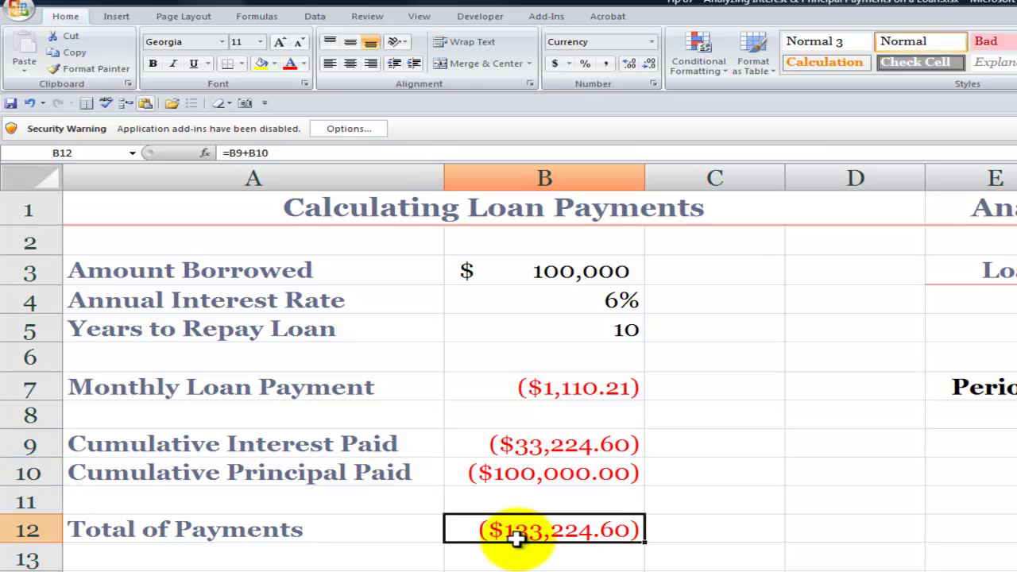
pyautogui.doubleClick(465, 529)
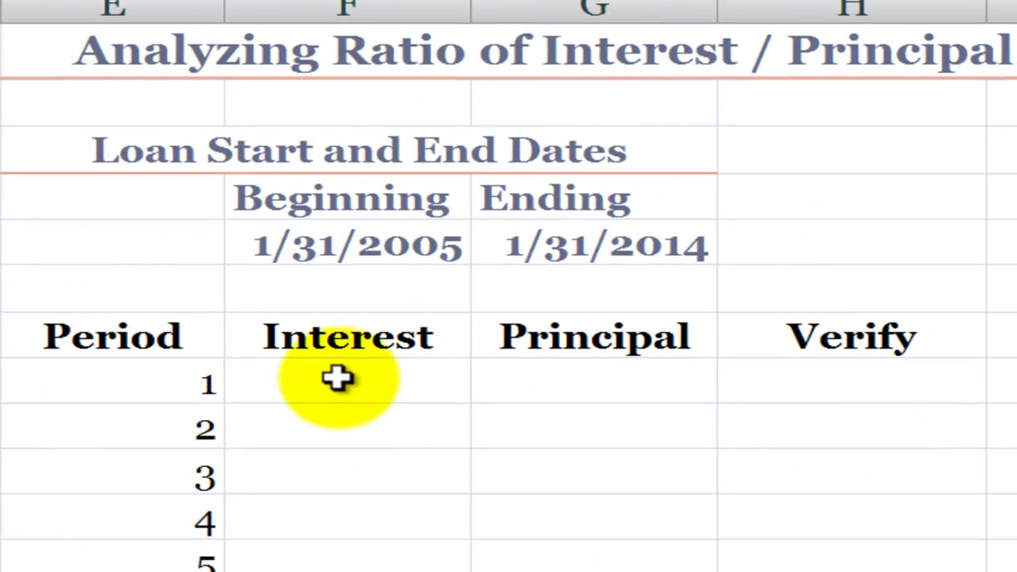
# Step: Start an IPMT function in F8 for period 1's interest and open its arguments dialog clear of the loan data
pyautogui.click(337, 378)
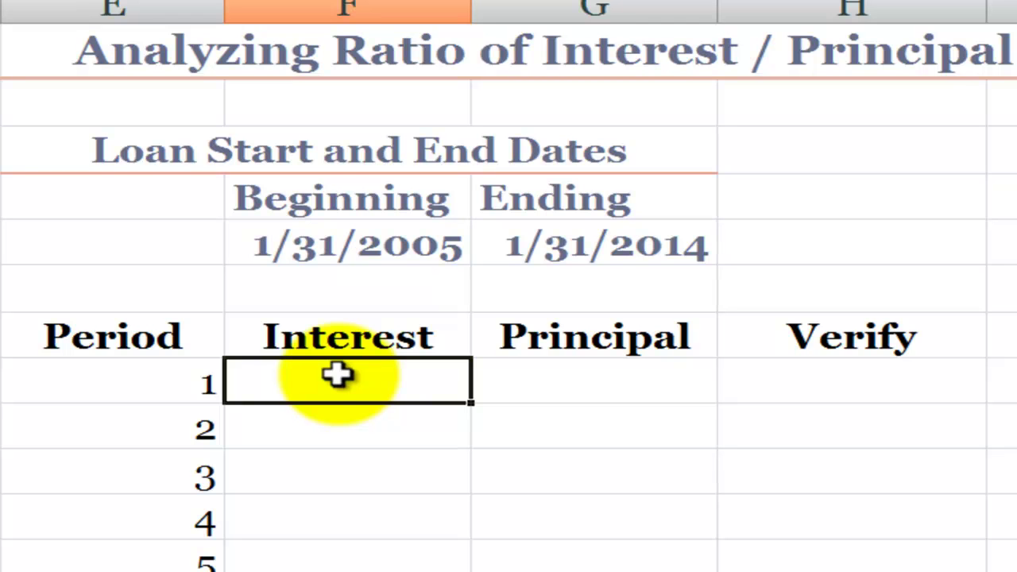
pyautogui.click(603, 390)
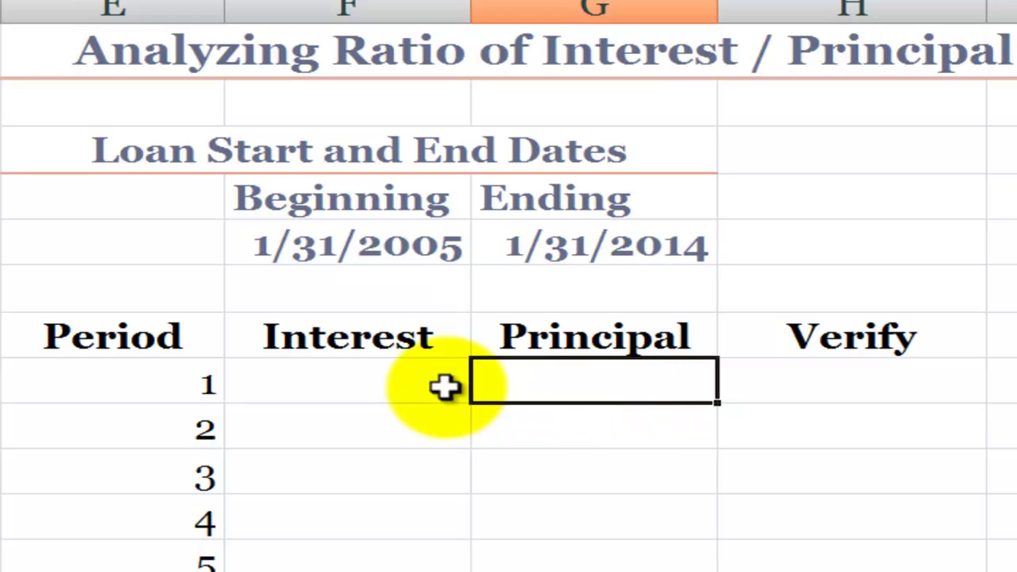
pyautogui.click(388, 381)
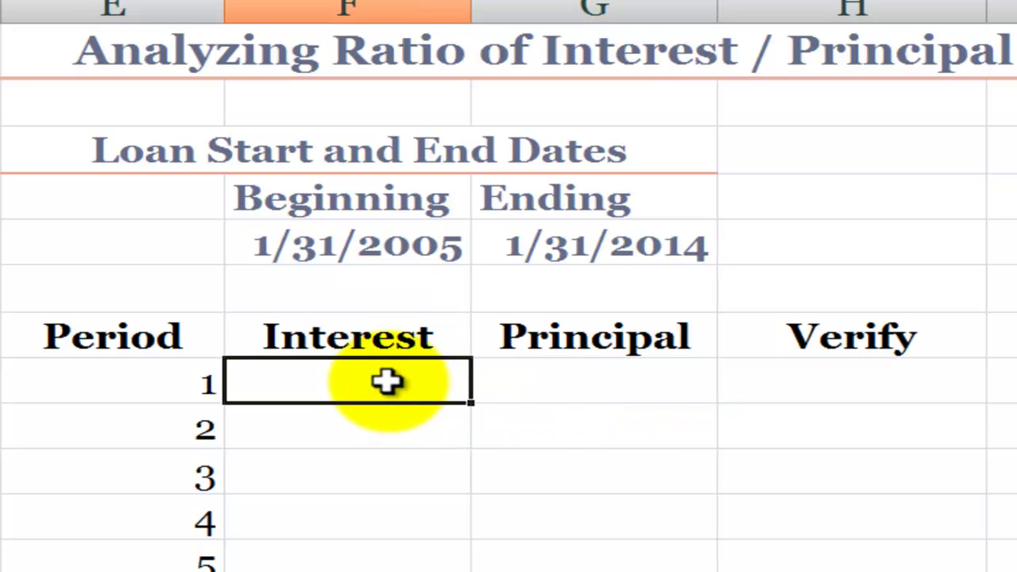
pyautogui.write('=')
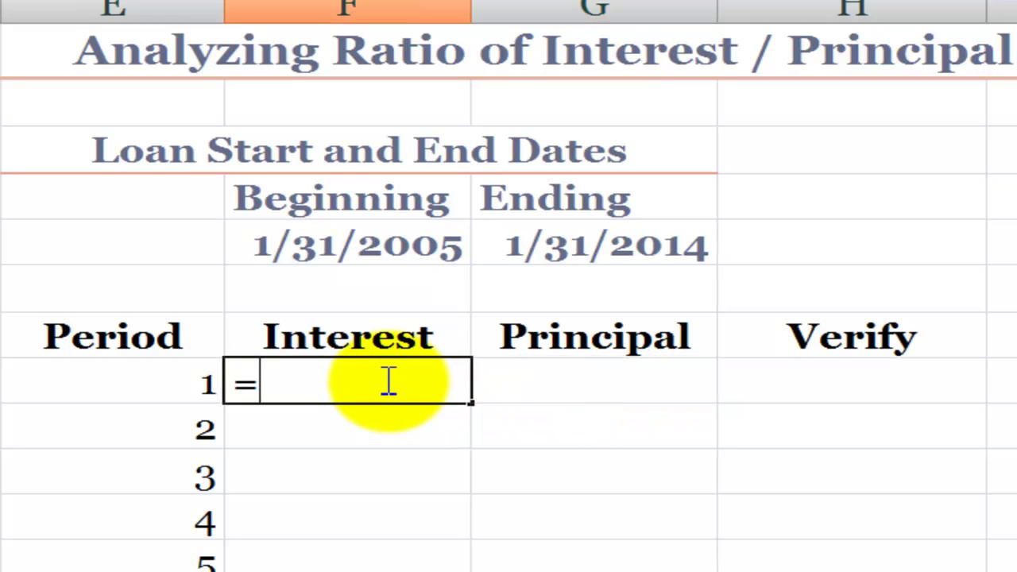
pyautogui.write('ip')
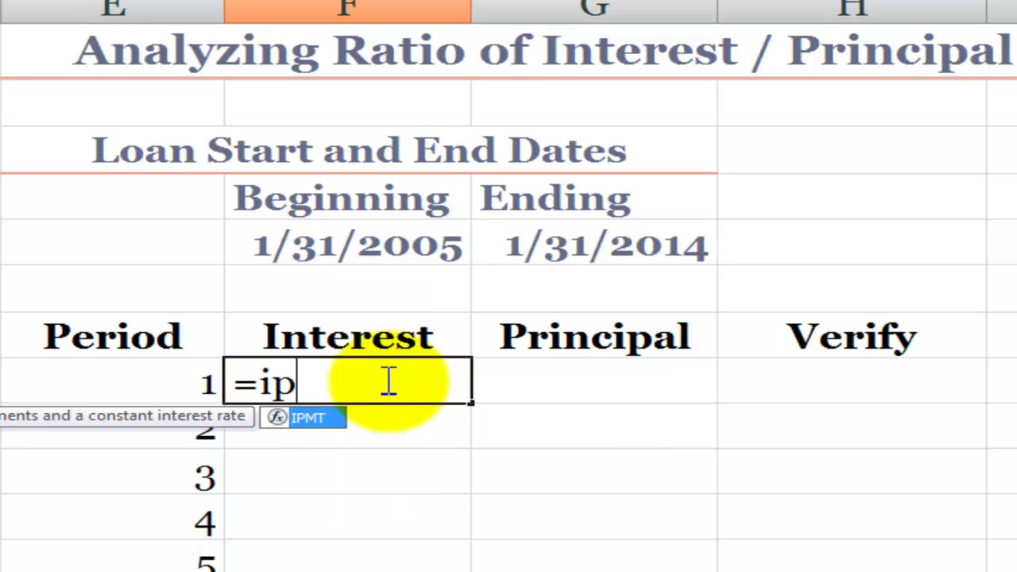
pyautogui.write('m')
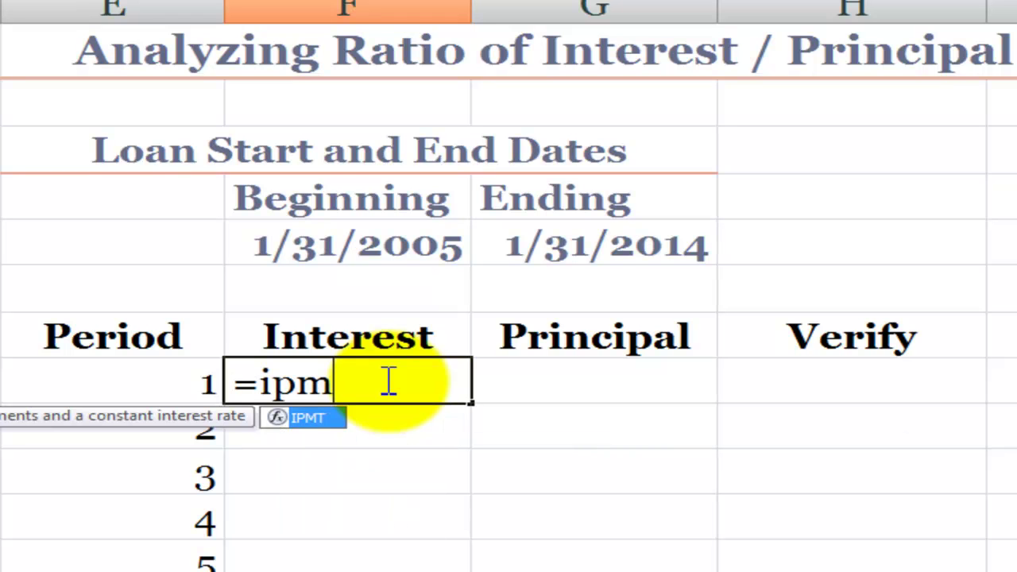
pyautogui.write('t')
pyautogui.press('Tab')
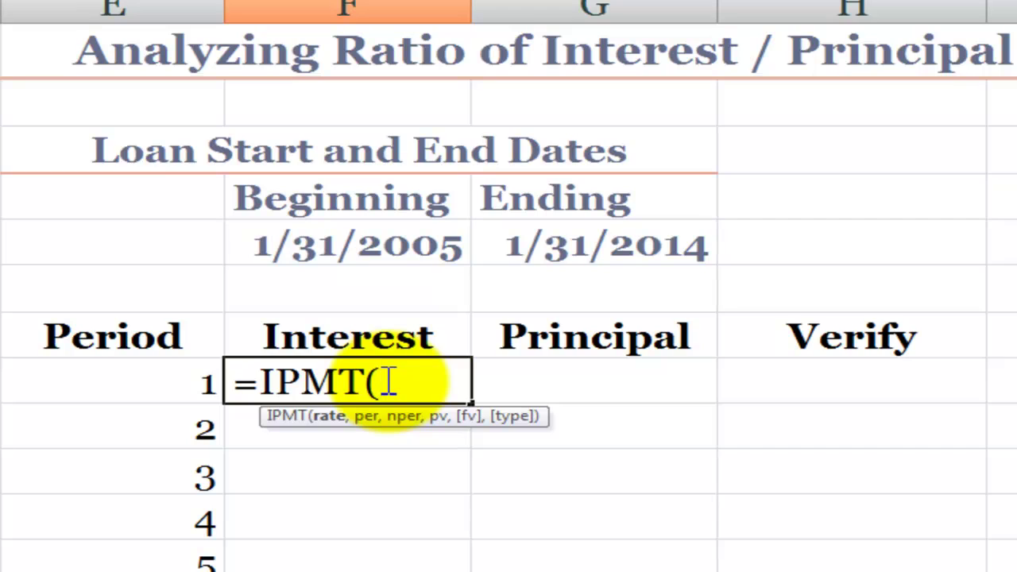
pyautogui.hotkey('ctrl', 'a')
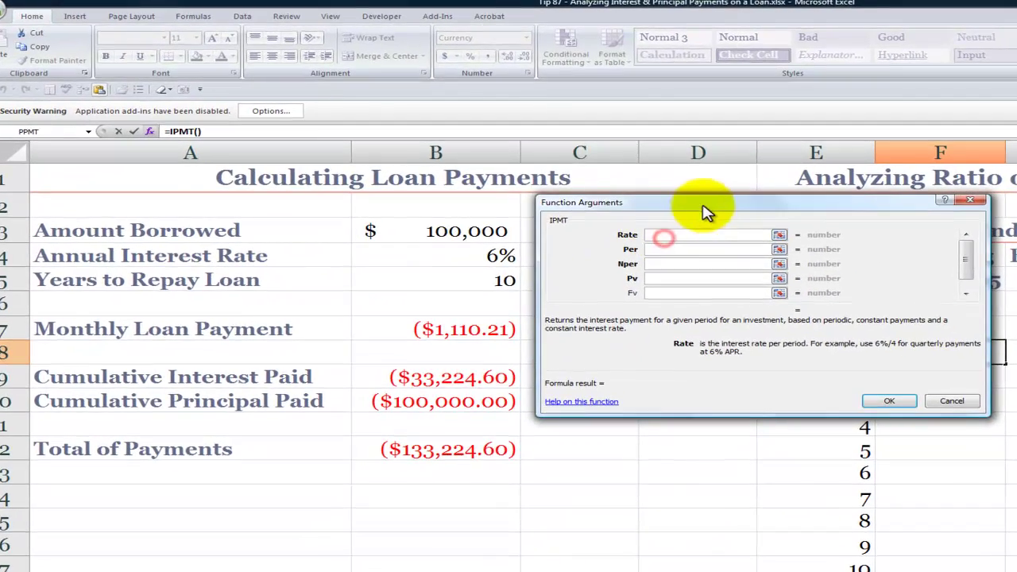
pyautogui.moveTo(704, 192); pyautogui.dragTo(1016, 330)
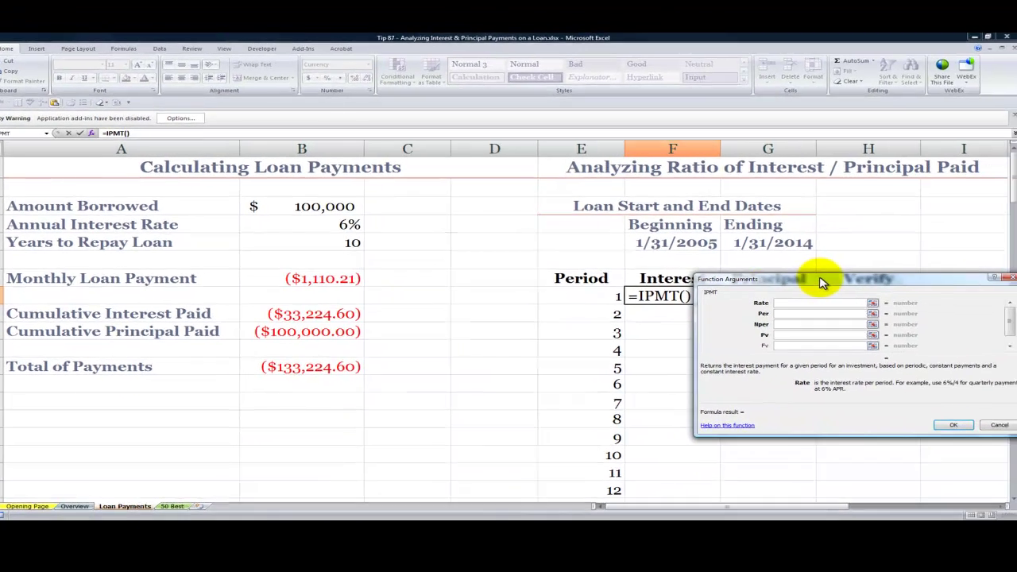
# Step: Set the IPMT arguments Rate to $B$4/12, Per to E8 and Nper to $B$5*12
pyautogui.click(337, 224)
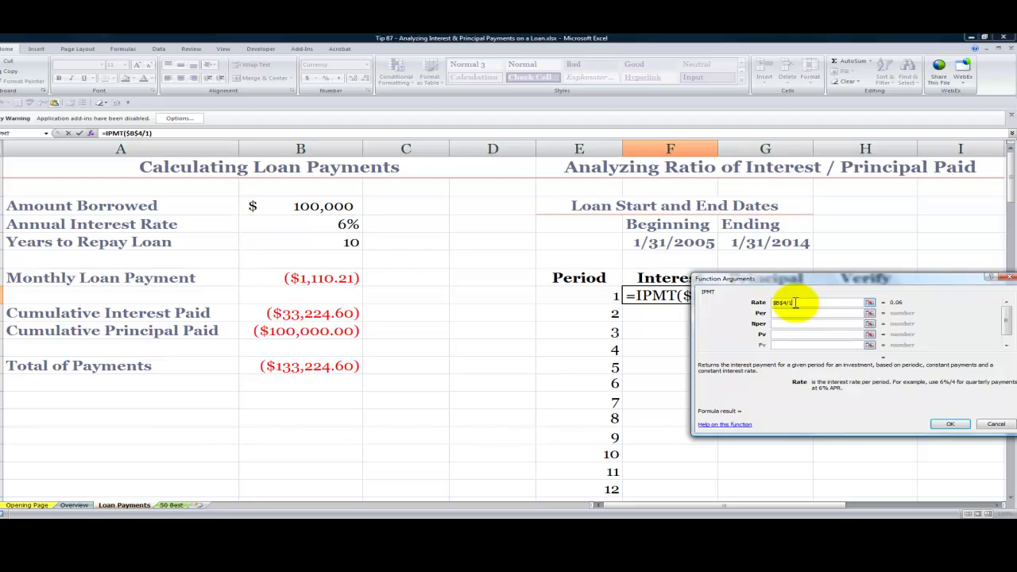
pyautogui.click(785, 313)
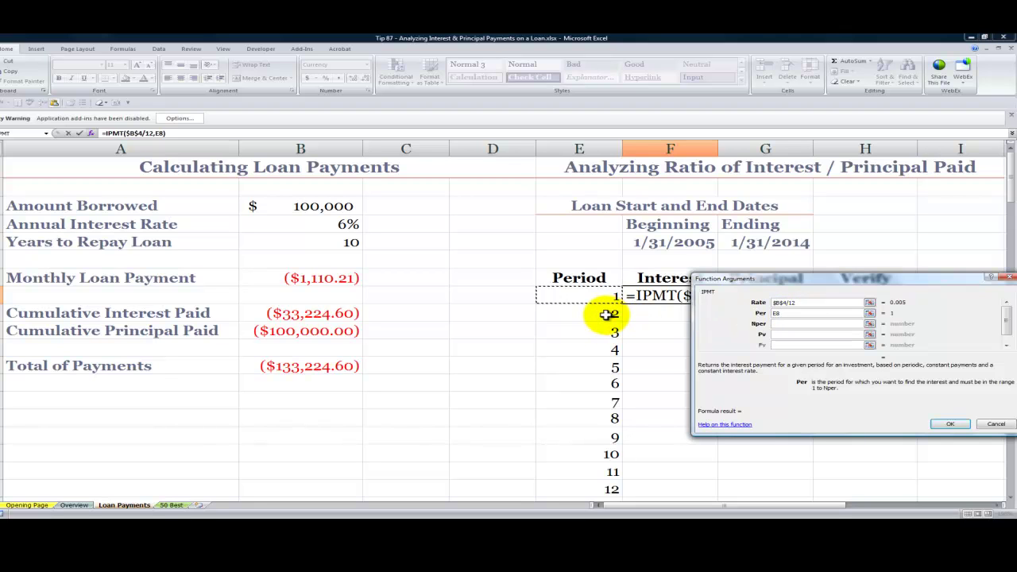
pyautogui.click(779, 324)
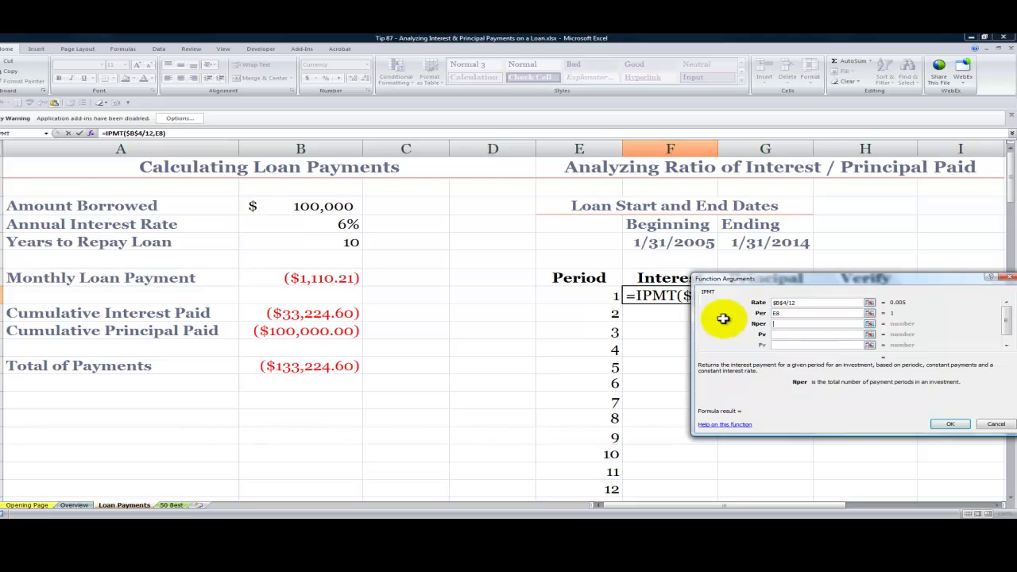
pyautogui.click(336, 242)
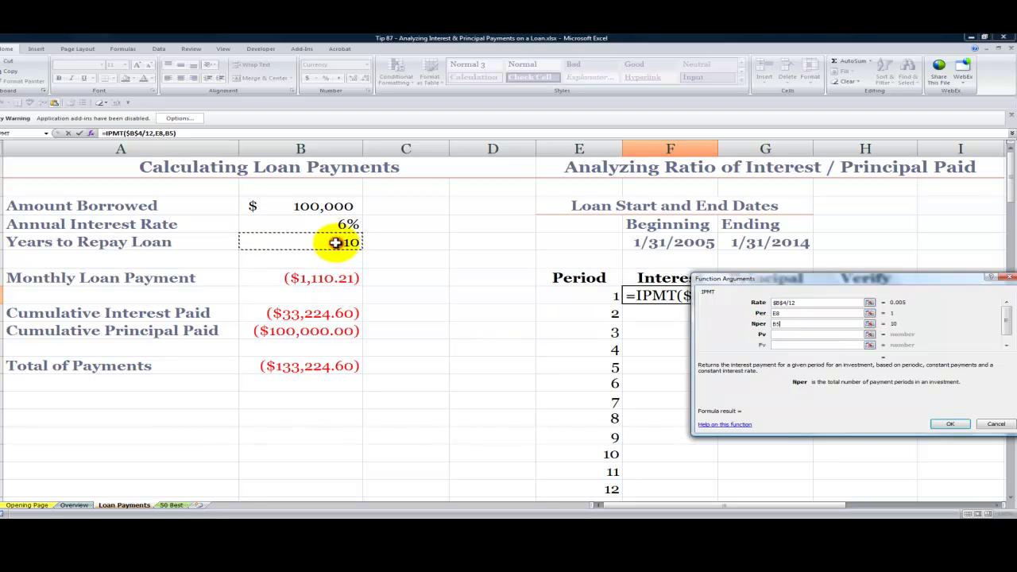
pyautogui.press('F4')
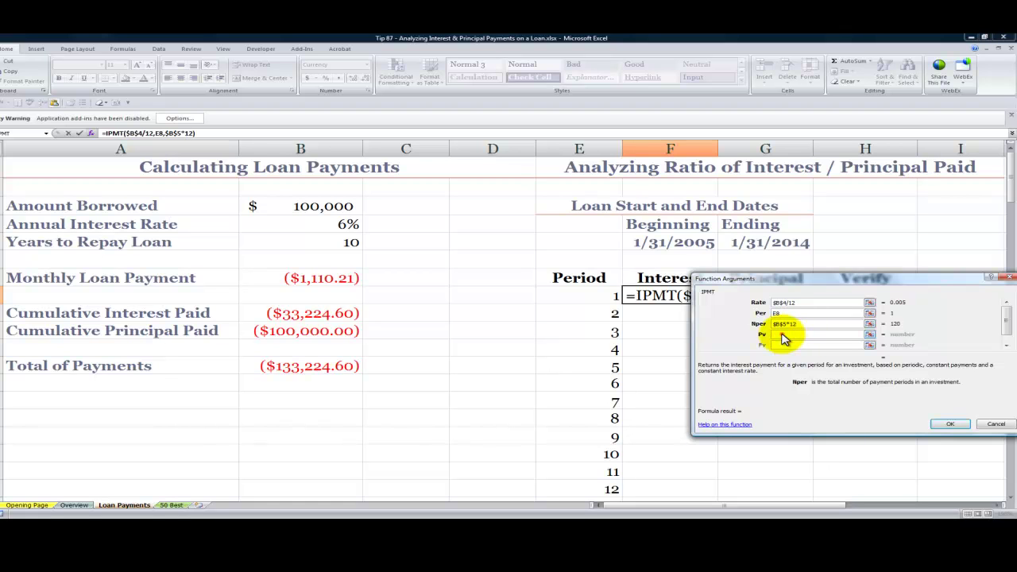
# Step: Complete the IPMT function with Pv $B$3, Fv 0 and Type 0, and enter it in F8
pyautogui.click(783, 334)
pyautogui.click(327, 205)
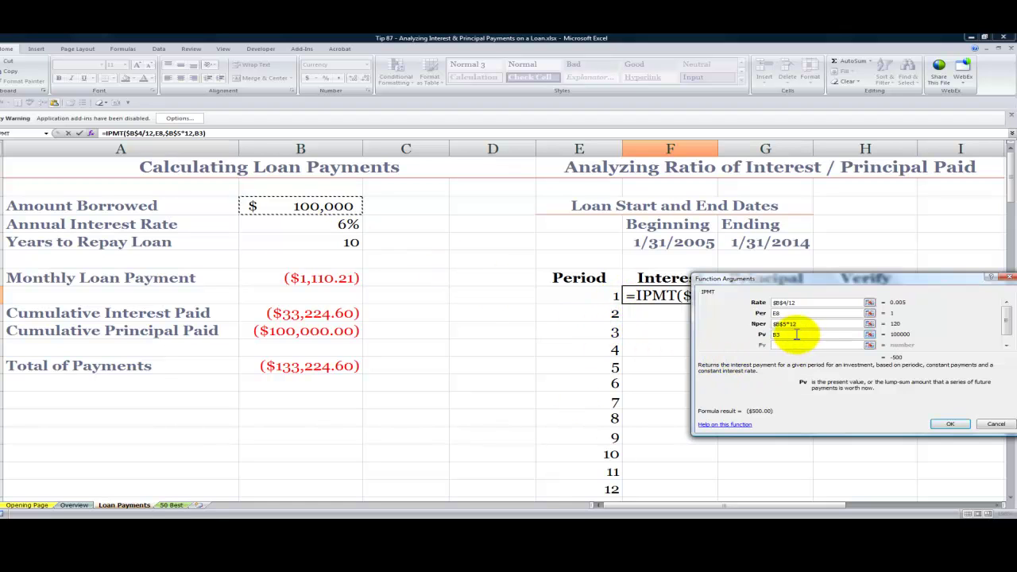
pyautogui.press('F4')
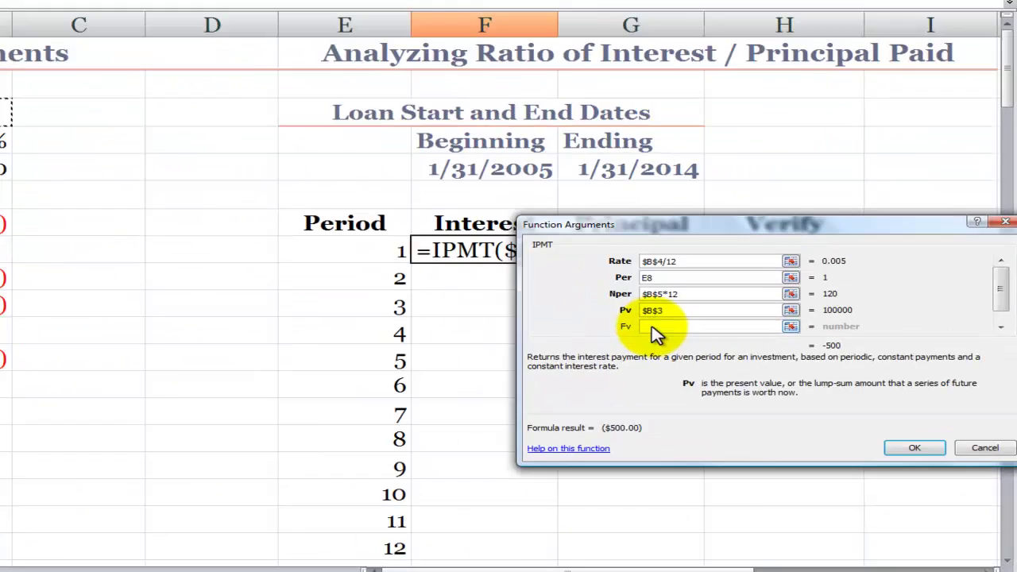
pyautogui.click(786, 347)
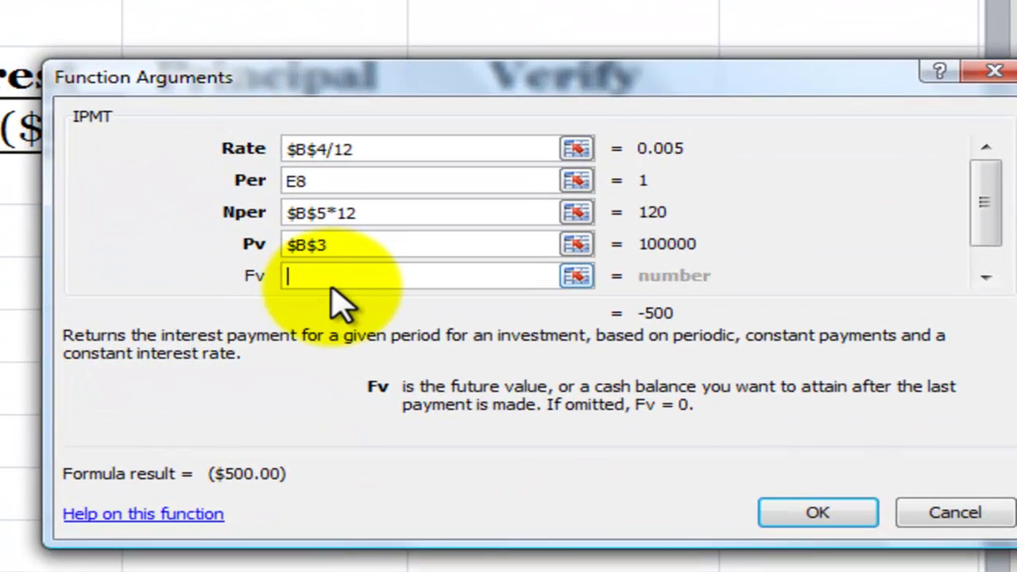
pyautogui.write('0')
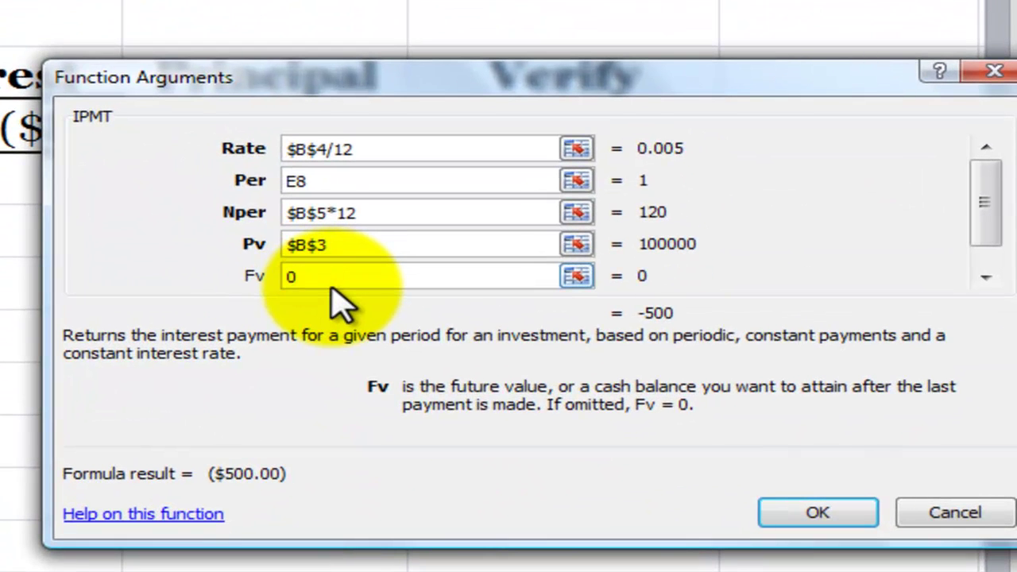
pyautogui.click(986, 275)
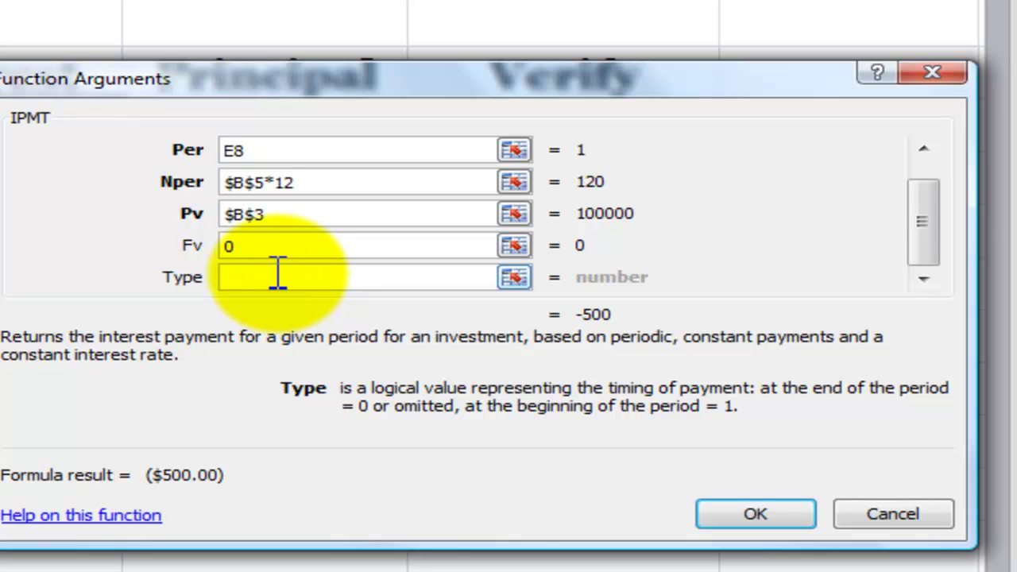
pyautogui.write('0')
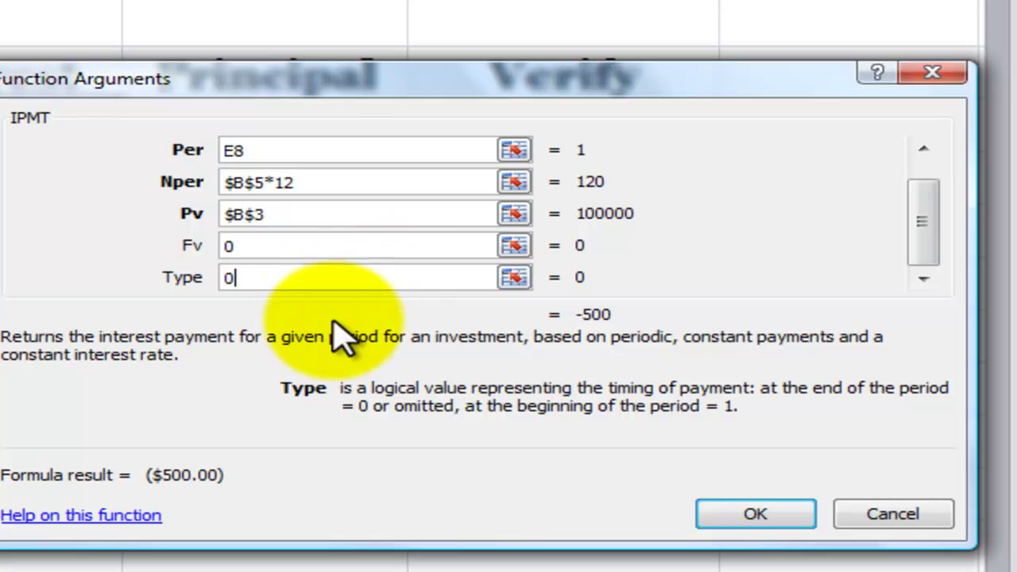
pyautogui.click(748, 519)
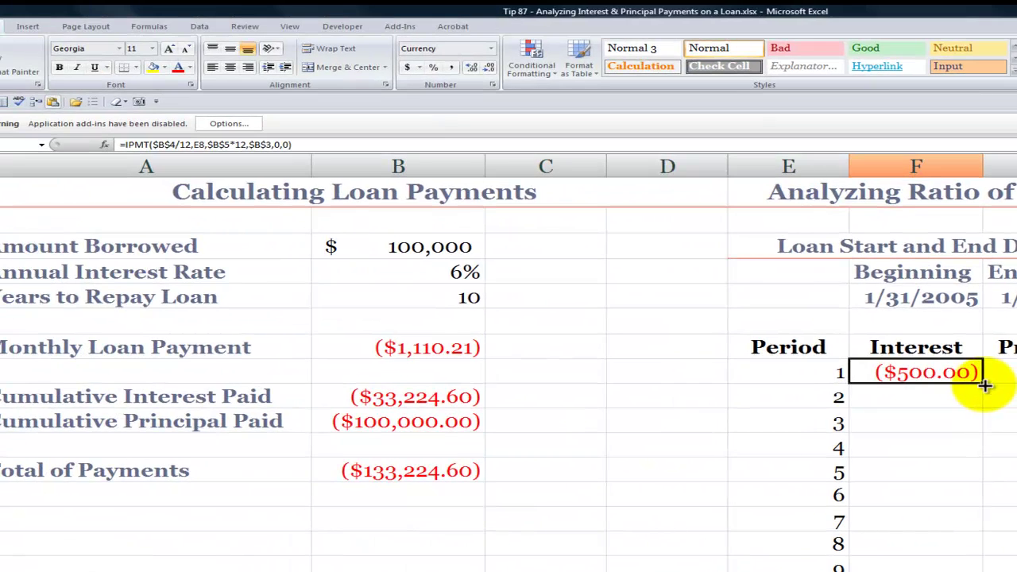
# Step: Copy the F8 formula down the Interest column and compare the monthly payment with the interest for periods 1 to 5
pyautogui.moveTo(985, 385); pyautogui.dragTo(966, 571)
pyautogui.click(422, 347)
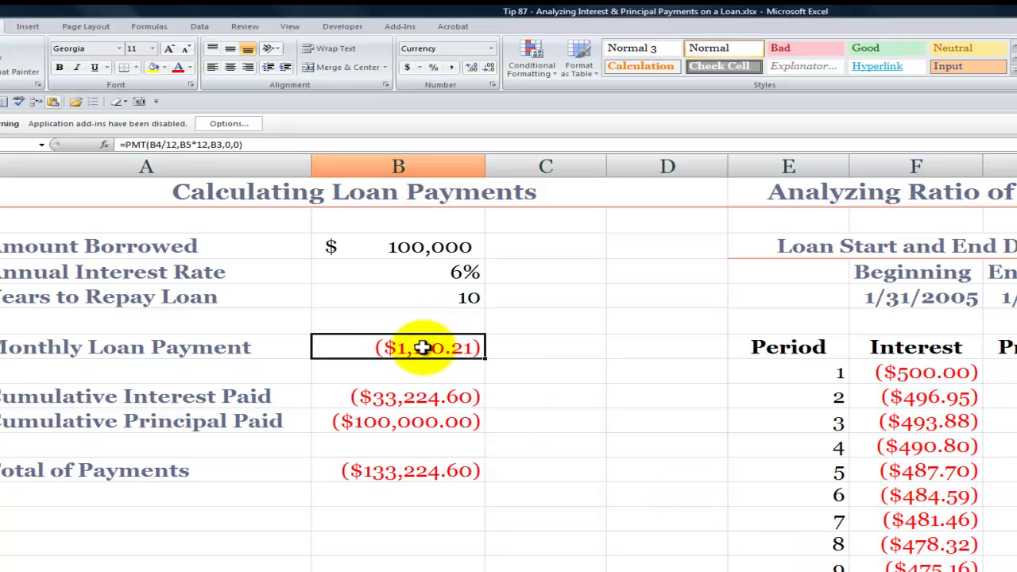
pyautogui.click(905, 374)
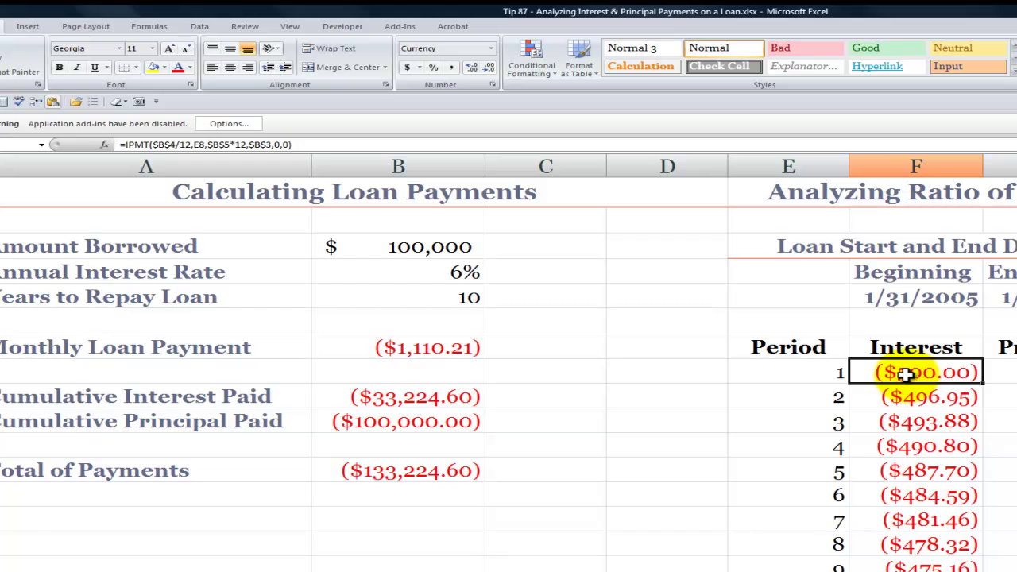
pyautogui.click(901, 397)
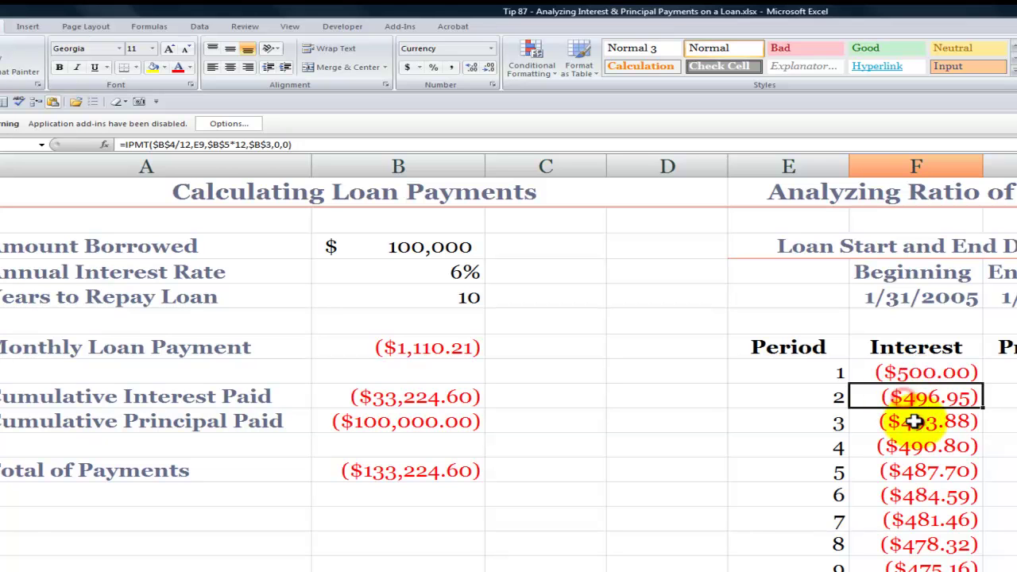
pyautogui.click(914, 421)
pyautogui.click(927, 445)
pyautogui.click(925, 470)
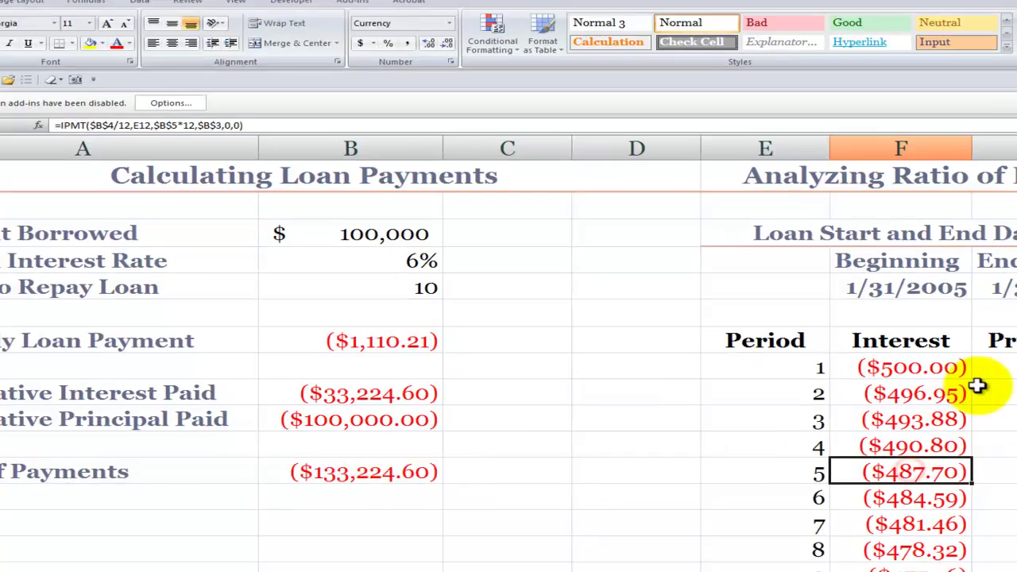
# Step: Start a PPMT function in G8 for period 1's principal, with Rate $B$4/12, Per E8 and Nper $B$5*12
pyautogui.click(989, 368)
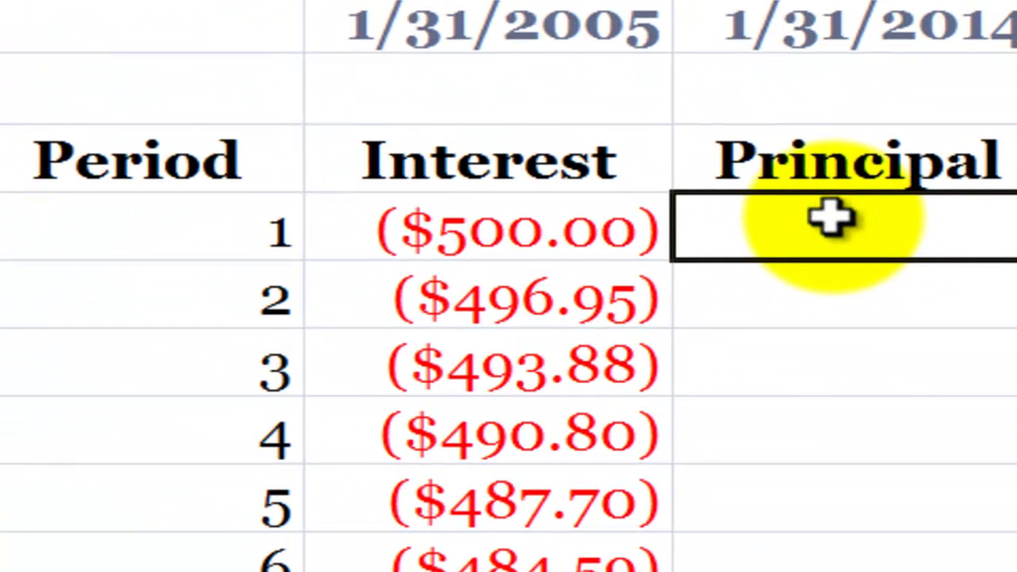
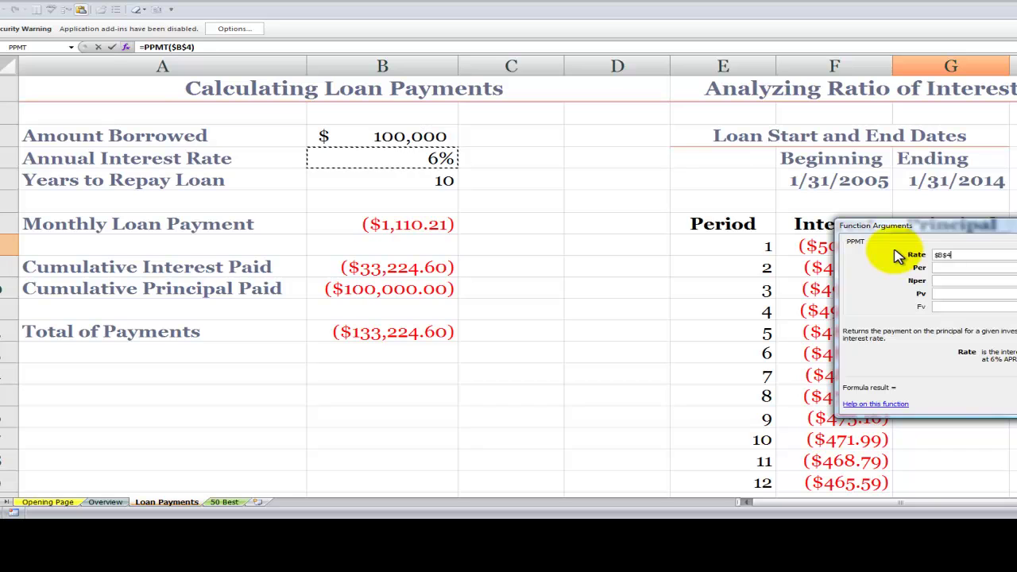
pyautogui.write('/12')
pyautogui.click(952, 268)
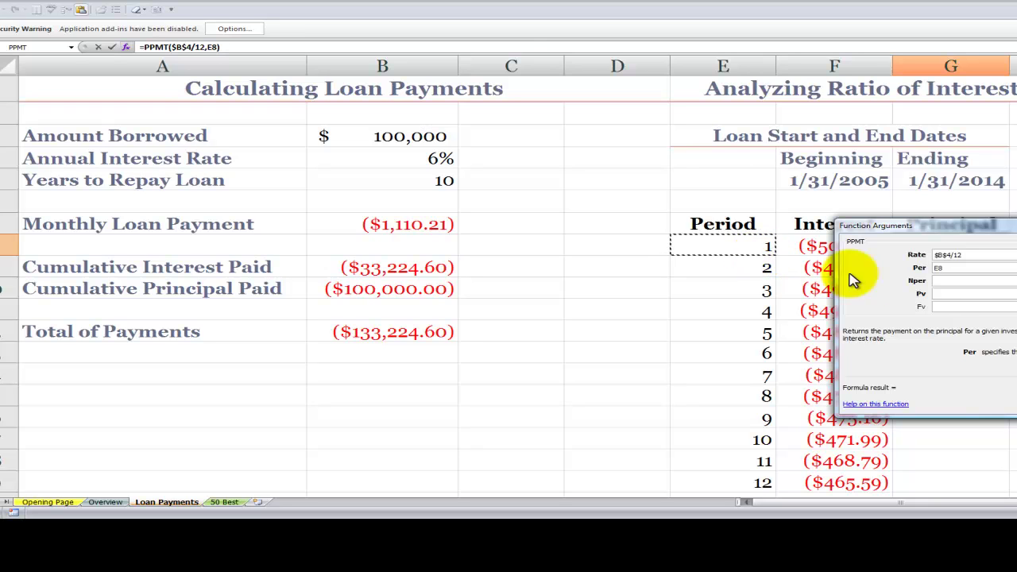
pyautogui.click(945, 282)
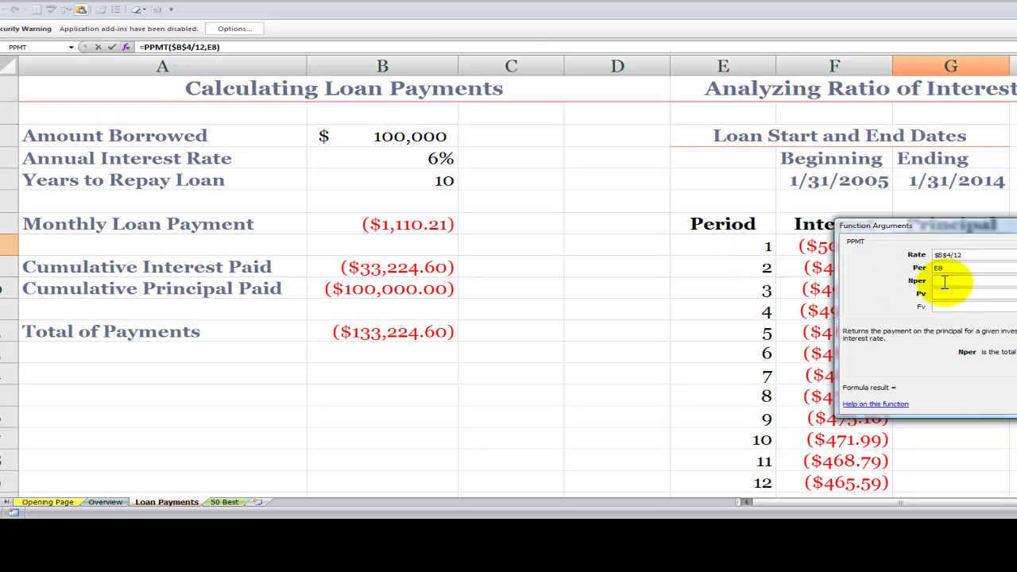
pyautogui.click(438, 179)
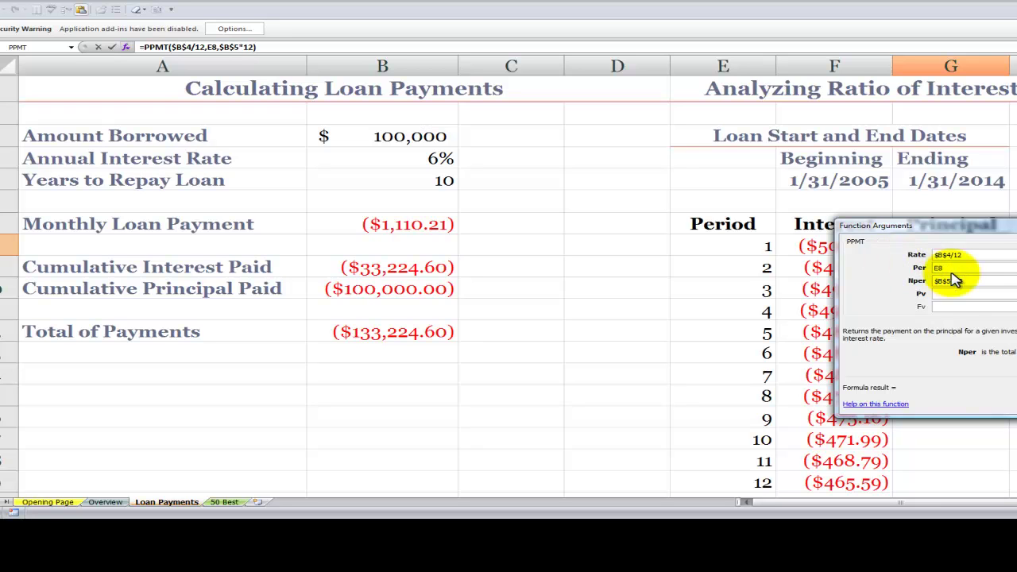
# Step: Complete the PPMT function with Pv $B$3, Fv 0 and Type 0, and enter it in G8
pyautogui.click(386, 139)
pyautogui.press('F4')
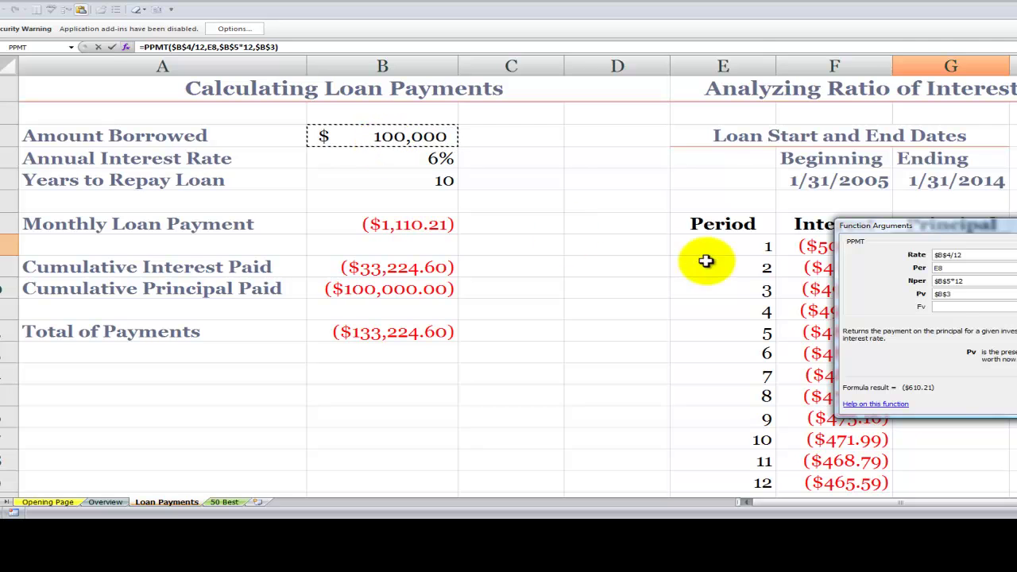
pyautogui.click(939, 308)
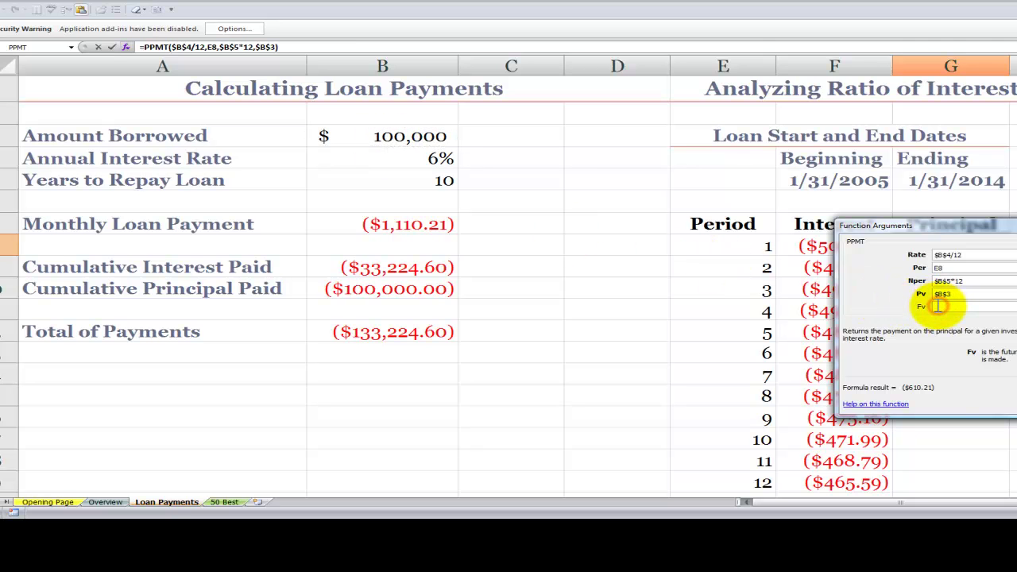
pyautogui.write('0')
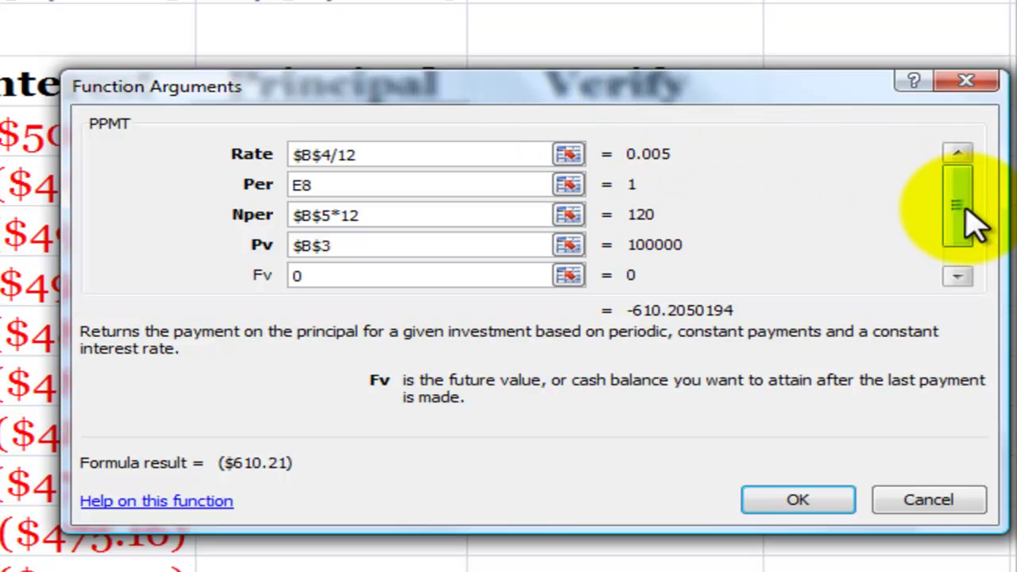
pyautogui.moveTo(965, 205); pyautogui.dragTo(963, 242)
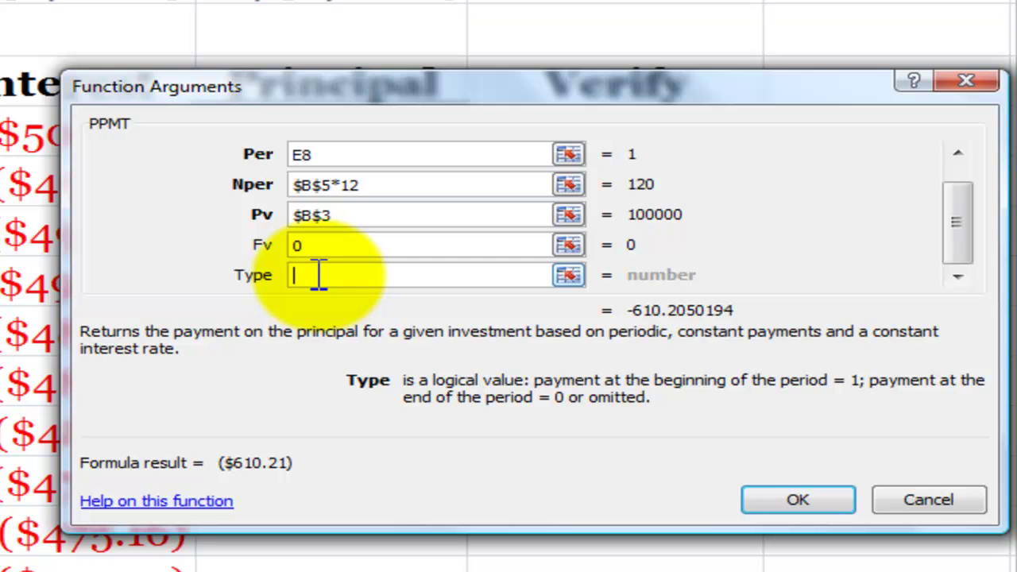
pyautogui.write('0')
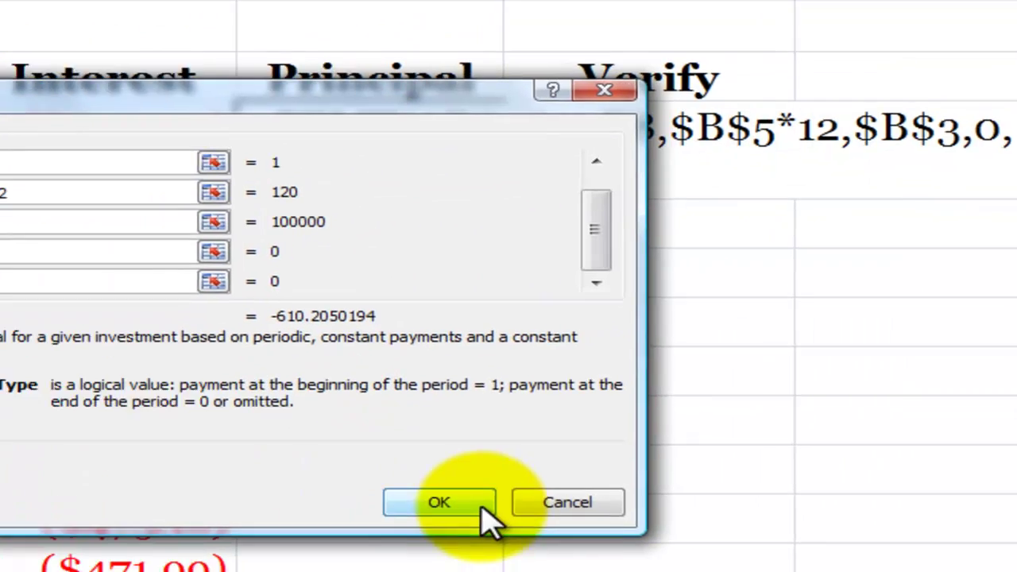
pyautogui.click(798, 499)
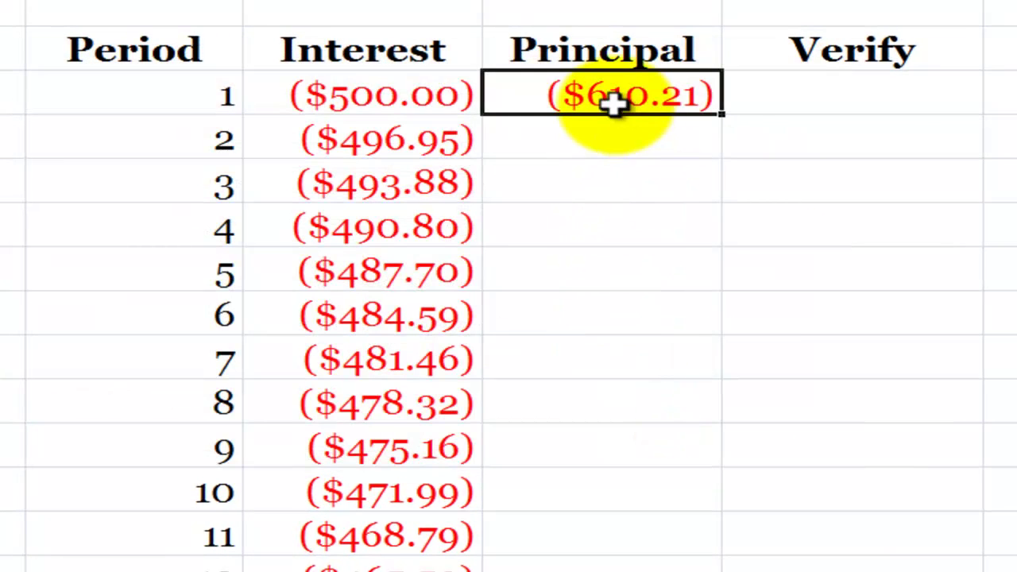
# Step: Enter a SUM formula in H8 under Verify that adds period 1's interest and principal, F8:G8
pyautogui.click(884, 89)
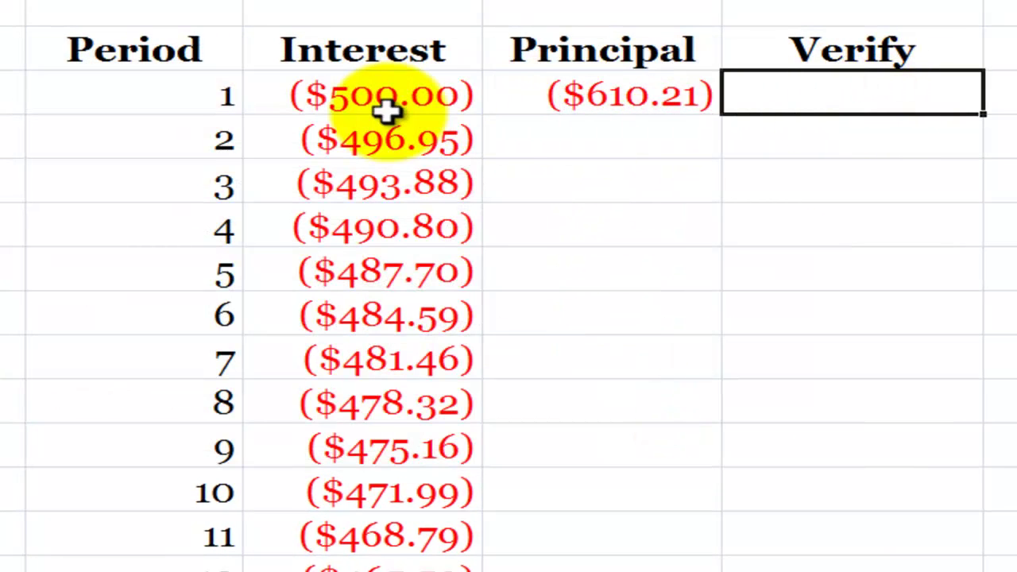
pyautogui.write('=sum')
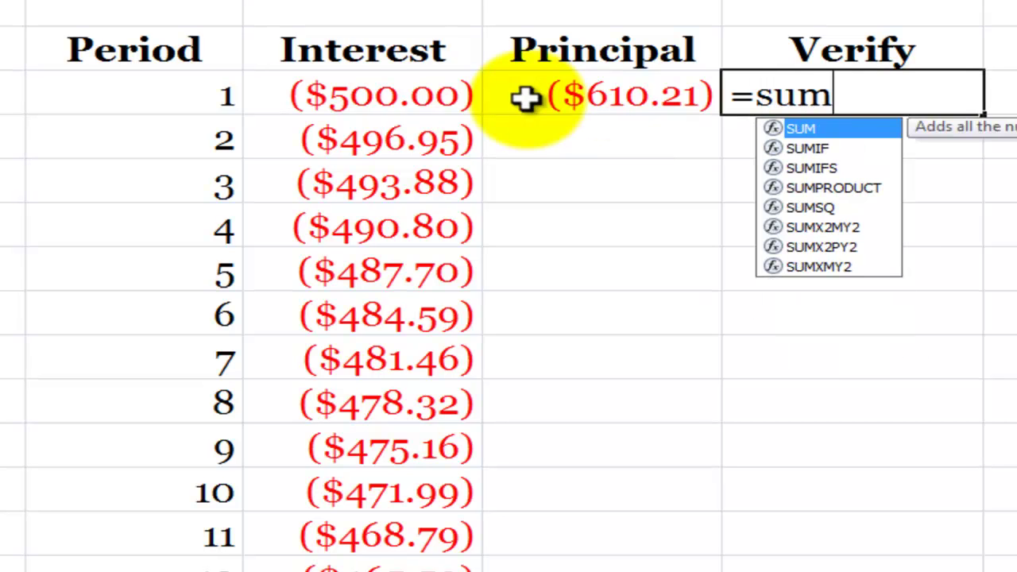
pyautogui.write('(')
pyautogui.moveTo(370, 96); pyautogui.dragTo(605, 88)
pyautogui.write(')')
pyautogui.hotkey('ctrl', 'Return')
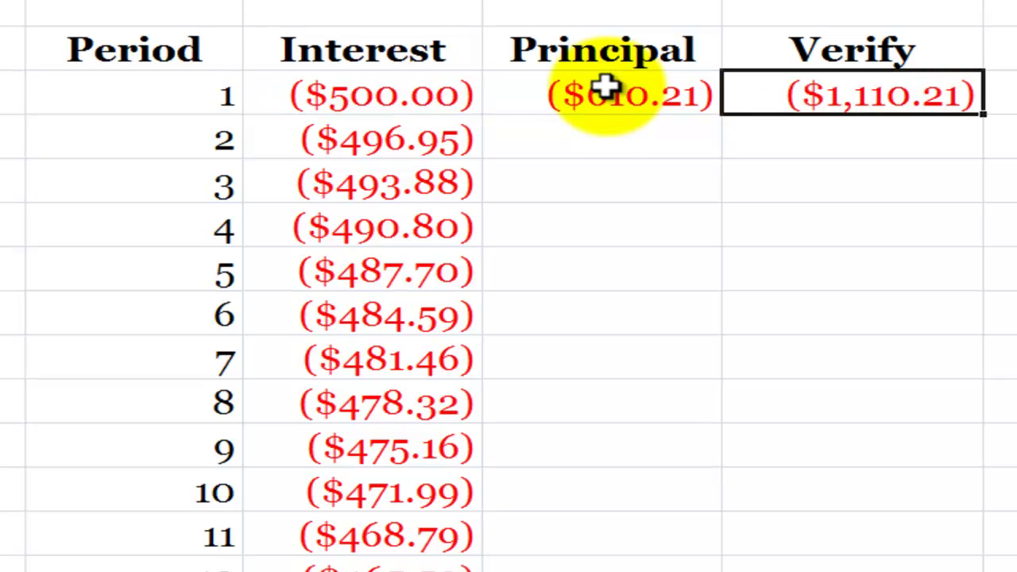
# Step: Compare the Verify total with the monthly loan payment and inspect its PMT formula in B7, leaving the formula unchanged
pyautogui.click(132, 201)
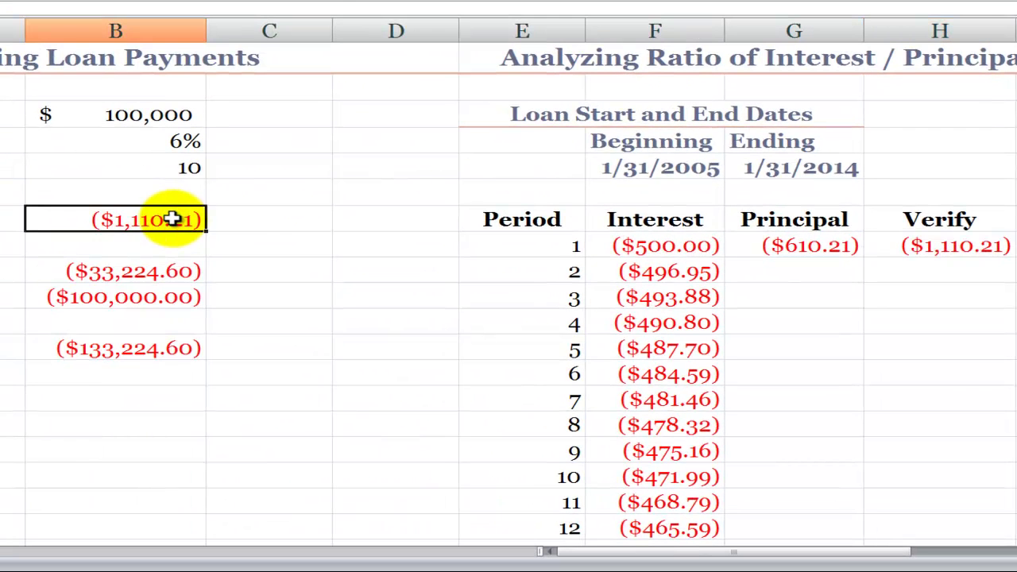
pyautogui.doubleClick(173, 219)
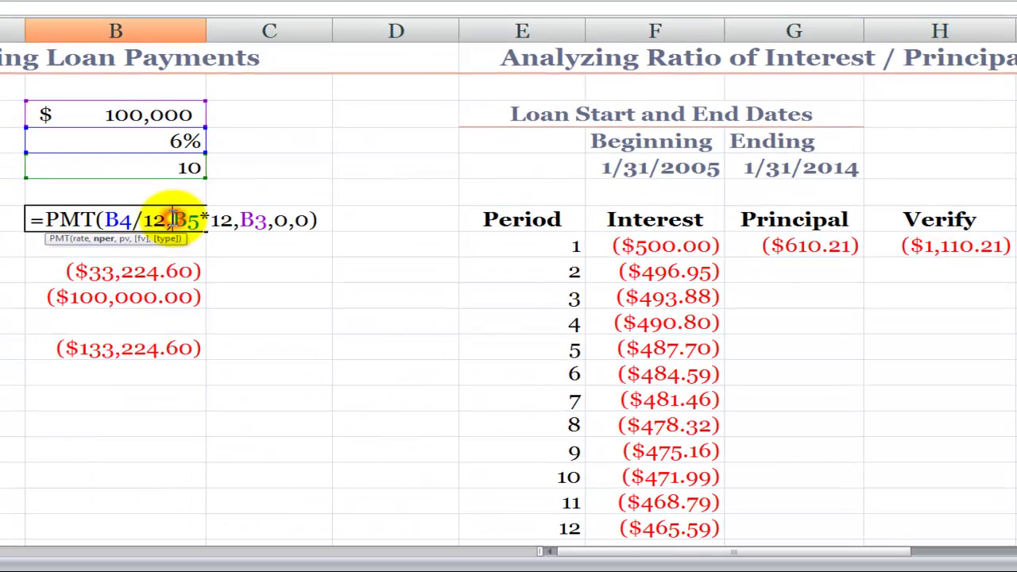
pyautogui.press('Escape')
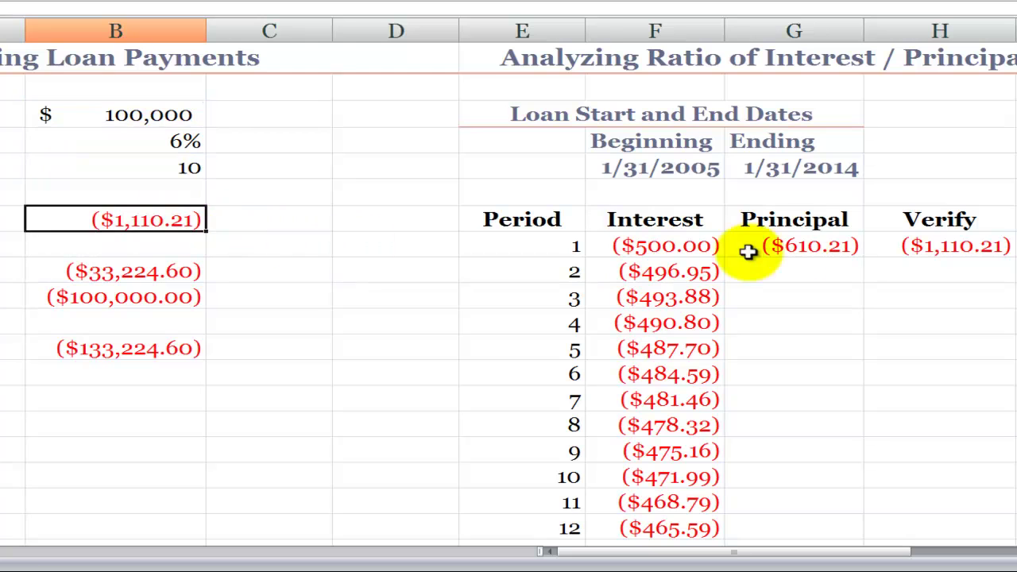
# Step: Copy the G8 and H8 formulas down the Principal and Verify columns through period 12
pyautogui.click(828, 247)
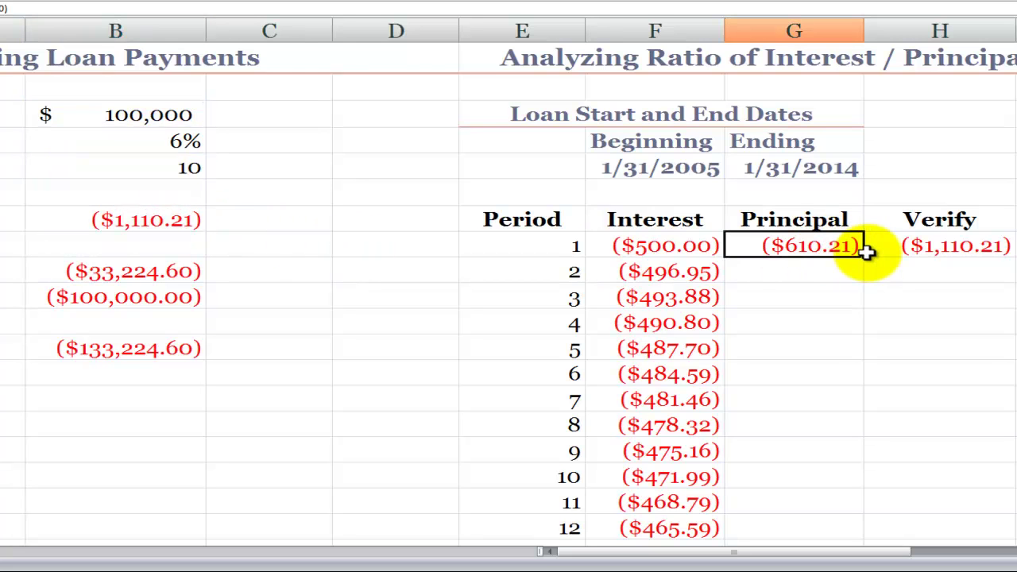
pyautogui.doubleClick(863, 259)
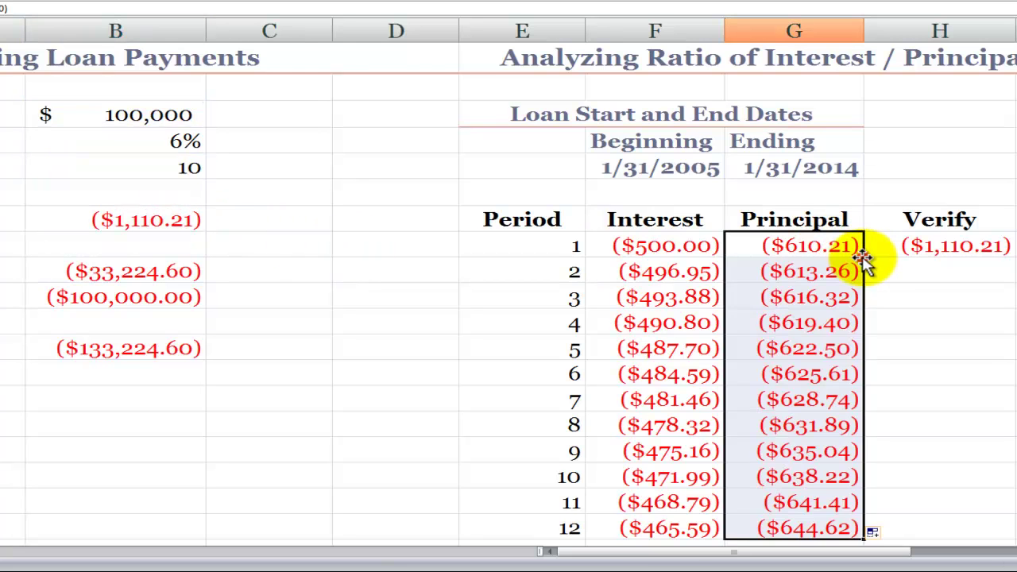
pyautogui.click(676, 272)
pyautogui.click(808, 272)
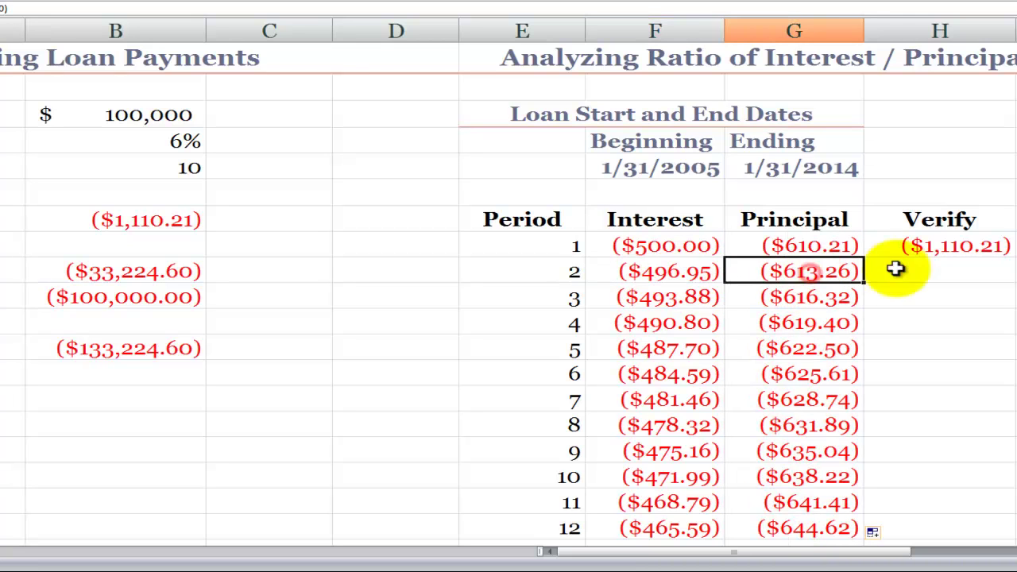
pyautogui.click(953, 247)
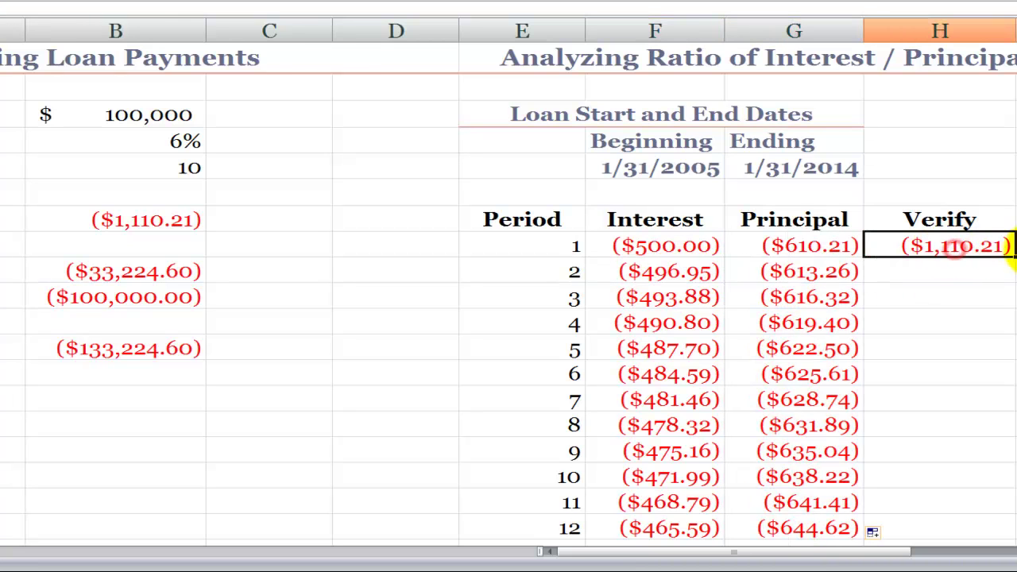
pyautogui.doubleClick(1011, 254)
pyautogui.click(971, 272)
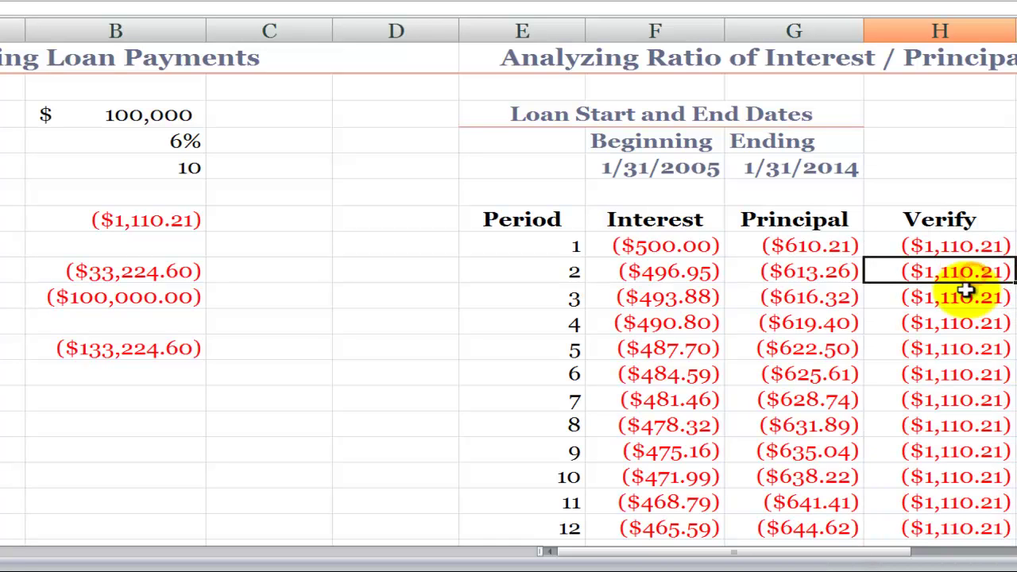
# Step: Examine the Summarize Payments by Year table, including its year numbers and the CUMIPMT formula for 2005 interest
pyautogui.moveTo(845, 552); pyautogui.dragTo(1003, 553)
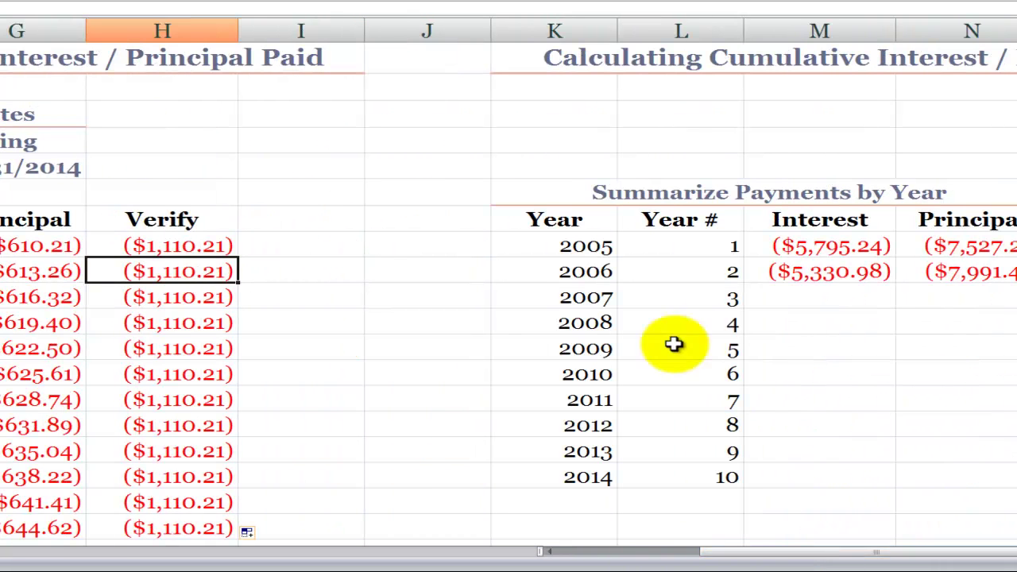
pyautogui.click(587, 245)
pyautogui.click(707, 245)
pyautogui.click(593, 245)
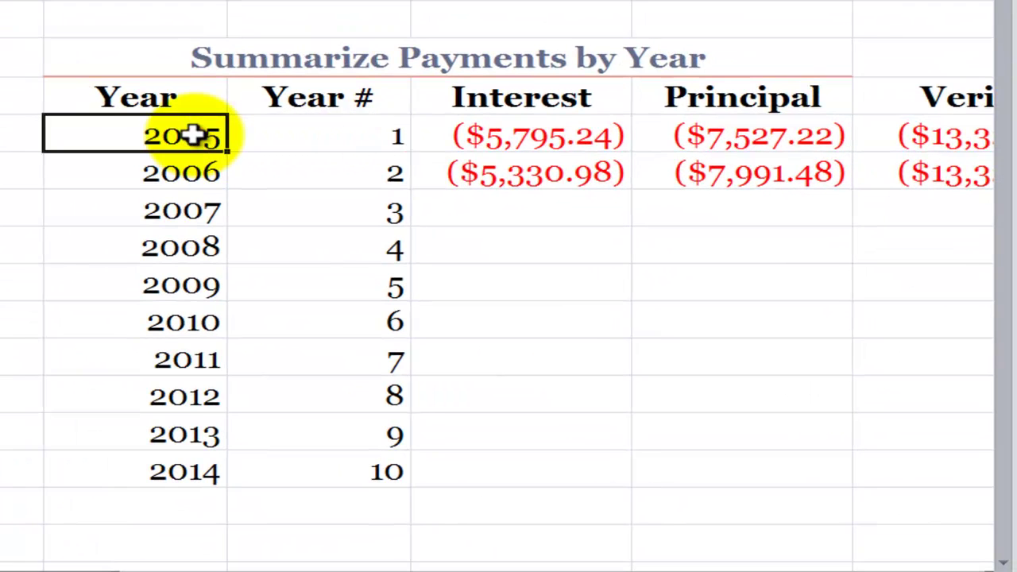
pyautogui.click(302, 136)
pyautogui.click(493, 142)
pyautogui.doubleClick(494, 139)
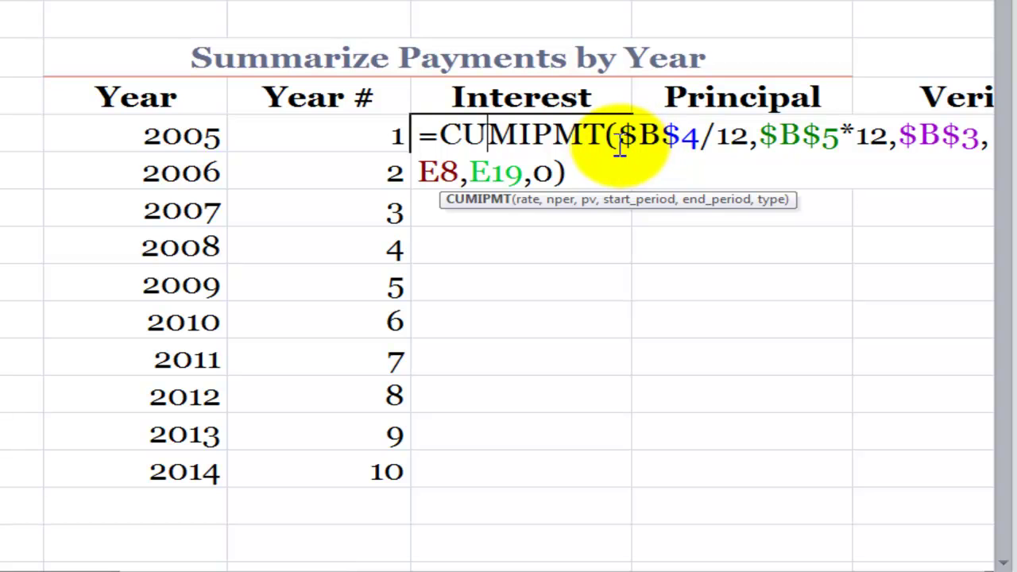
pyautogui.press('Escape')
pyautogui.click(502, 179)
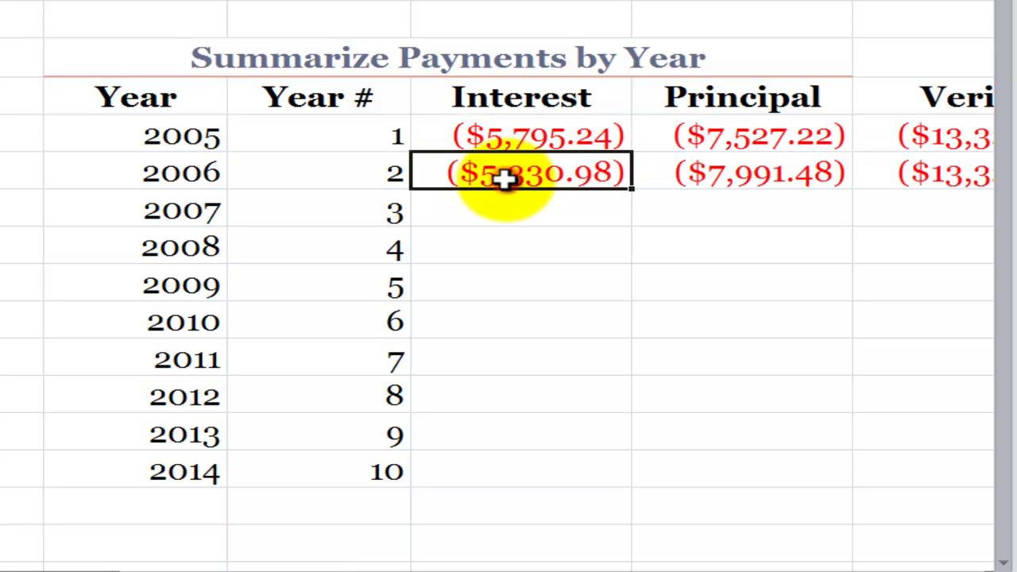
# Step: Examine the start_period and end_period arguments of the 2005 interest formula in M8, keeping the formula as it is
pyautogui.doubleClick(521, 136)
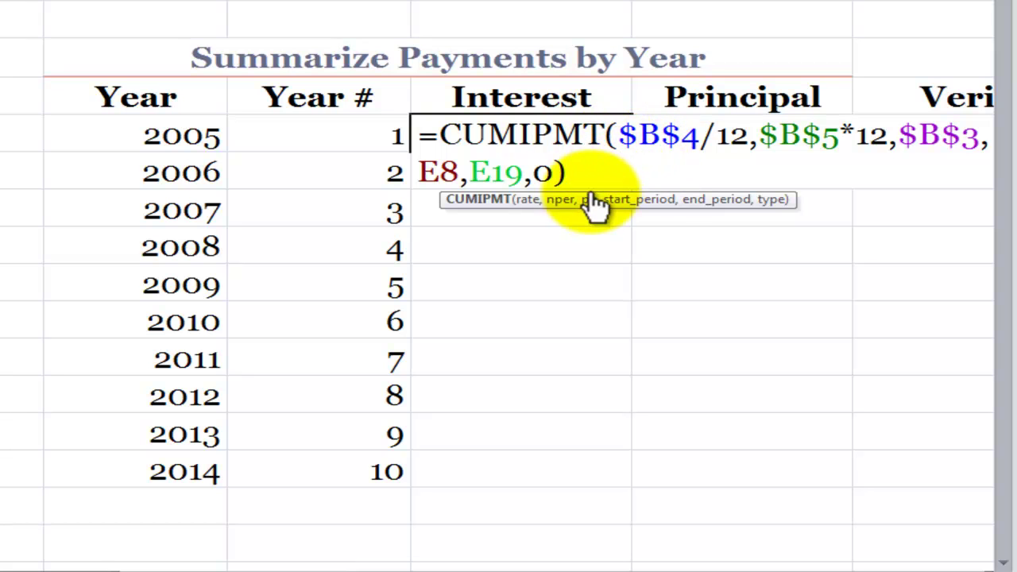
pyautogui.click(649, 217)
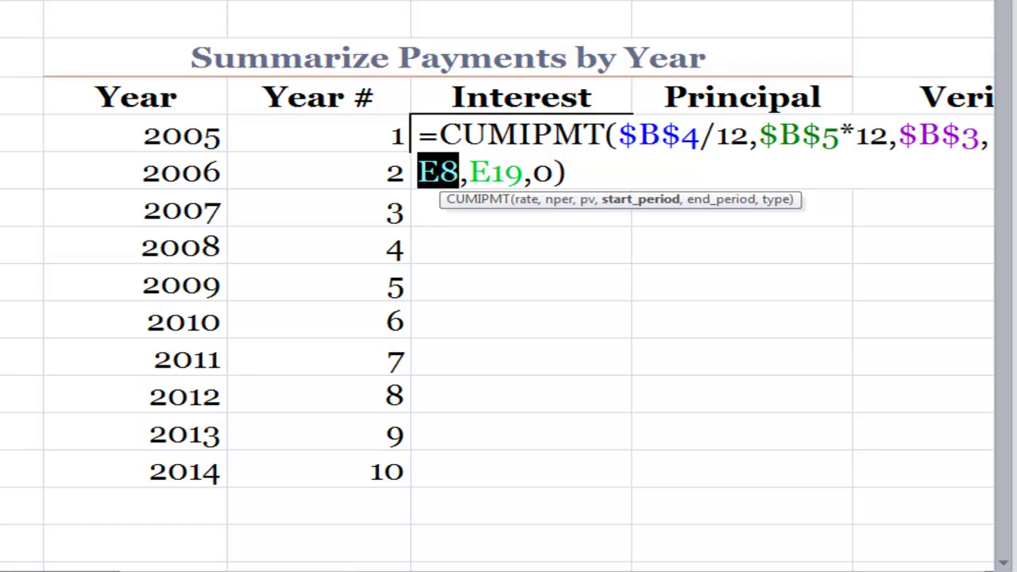
pyautogui.click(504, 172)
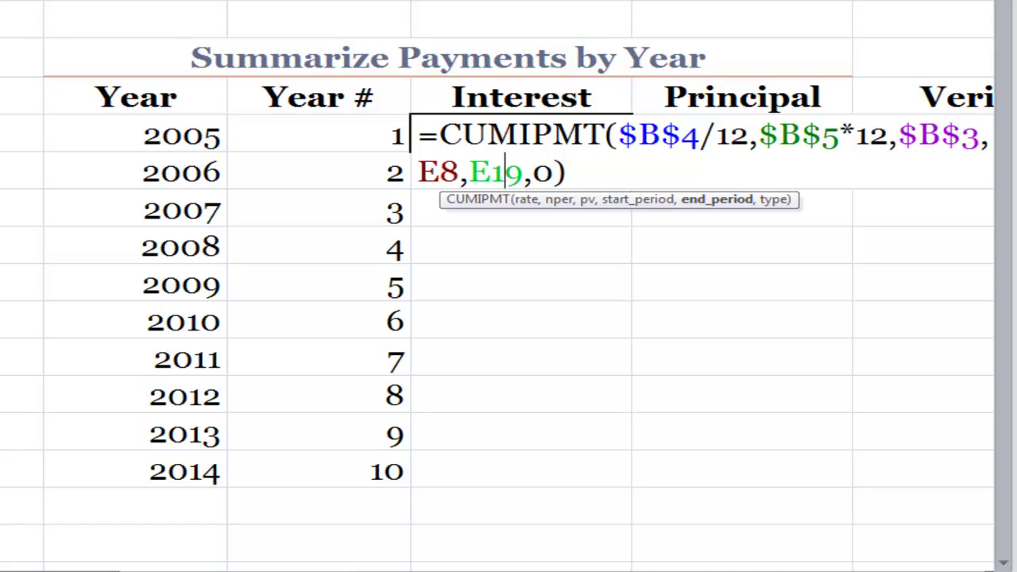
pyautogui.hotkey('ctrl', 'Return')
# Step: Inspect how the 2006 interest formula in M9 offsets its start_period and end_period arguments, keeping the formula as it is
pyautogui.click(513, 180)
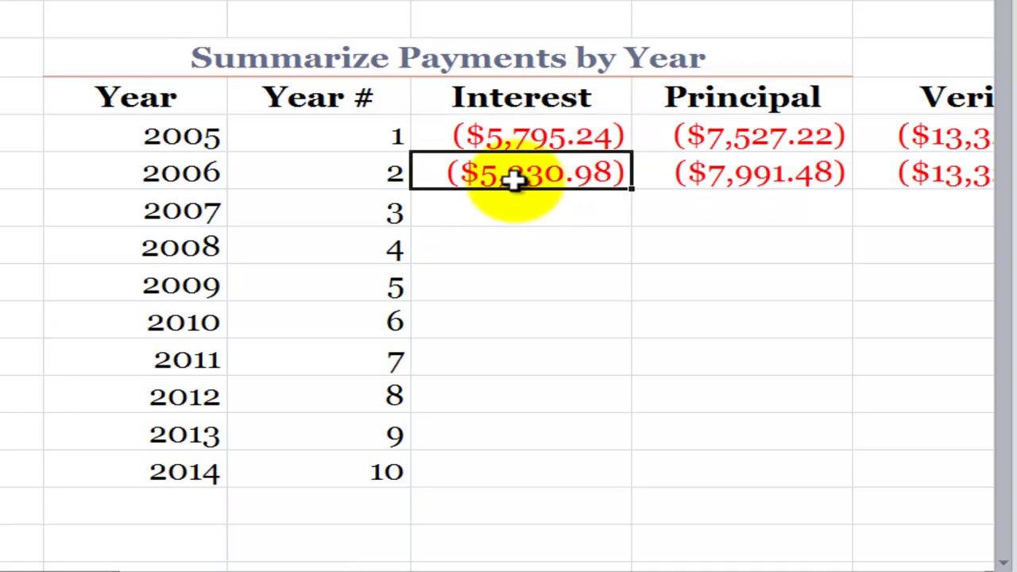
pyautogui.doubleClick(512, 180)
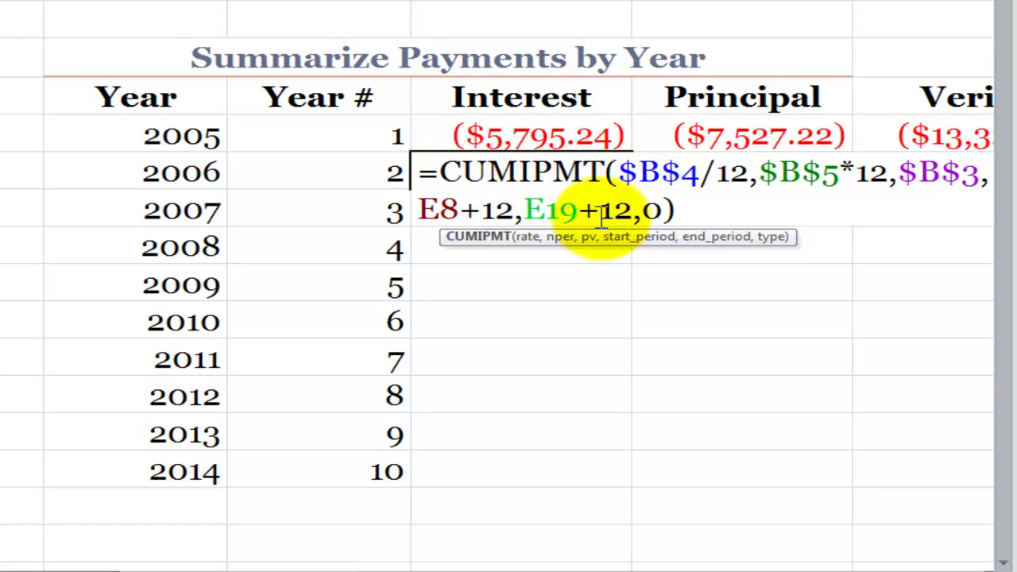
pyautogui.click(641, 238)
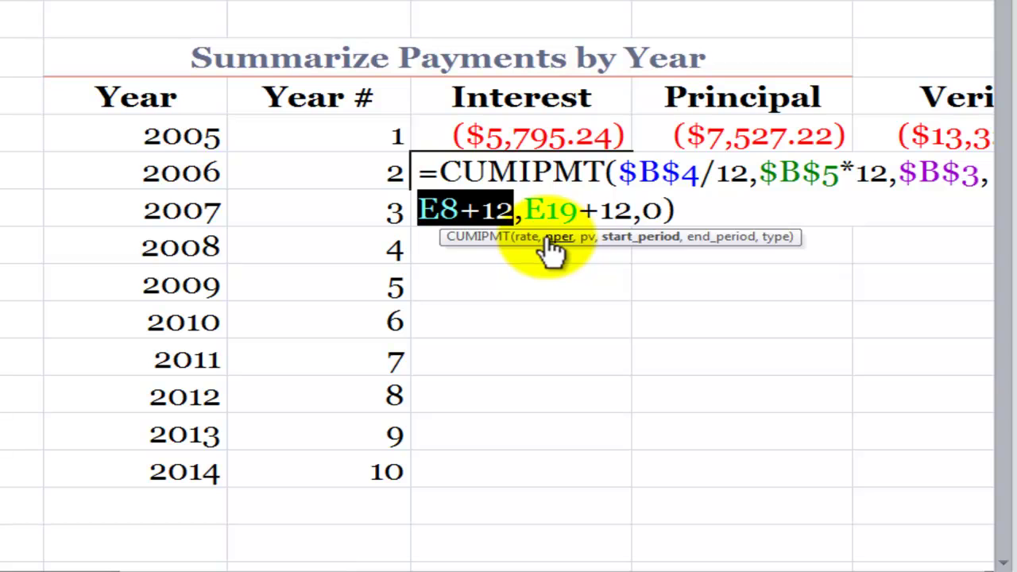
pyautogui.click(694, 240)
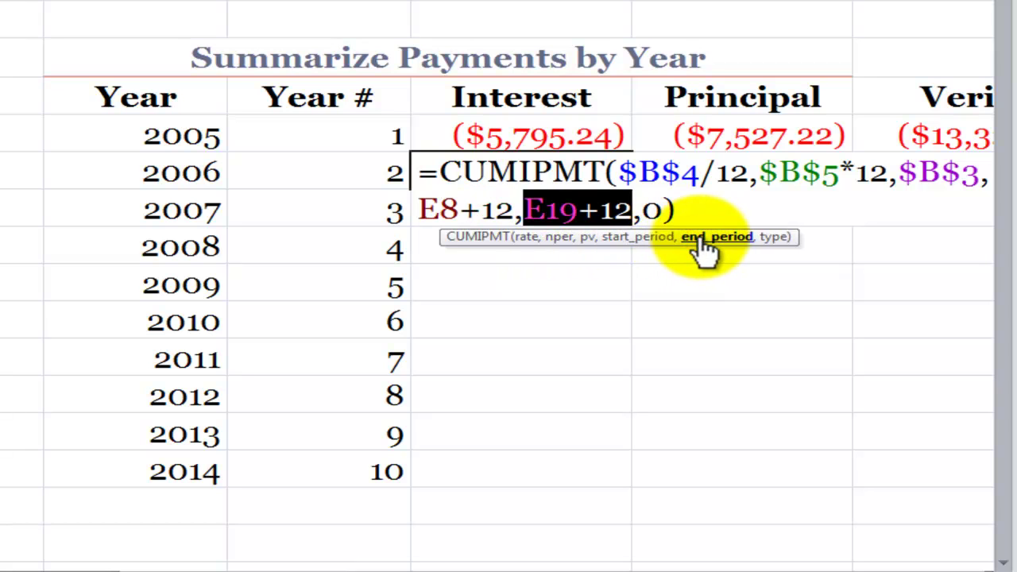
pyautogui.hotkey('ctrl', 'Return')
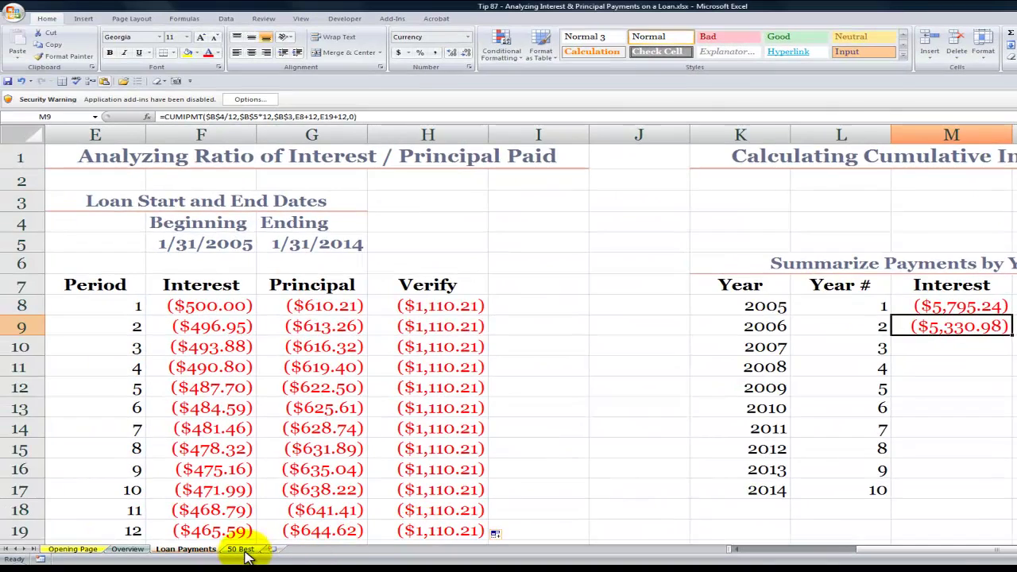
# Step: Open the 50 Best worksheet
pyautogui.click(242, 550)
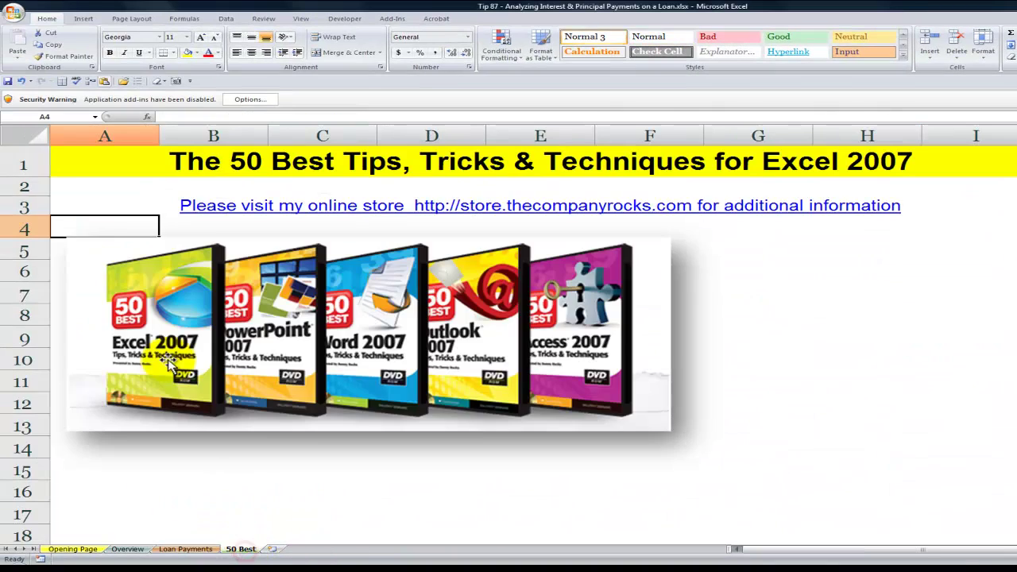